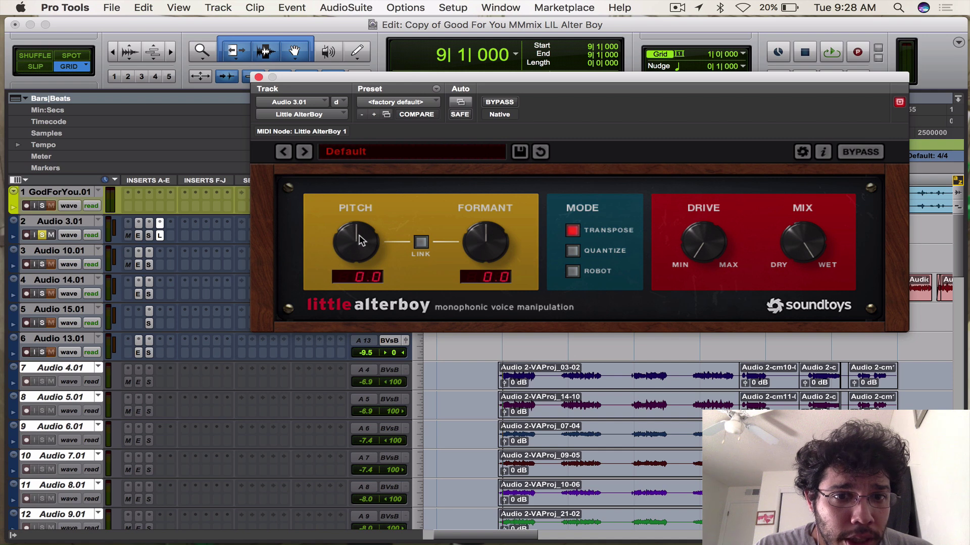
Try Pitch at -12.0 and Formant at 12.0 and down to -9.7, resetting each knob to 0.0
{"action": "left_click_drag", "start_coordinate": [359, 241], "coordinate": [365, 344]}
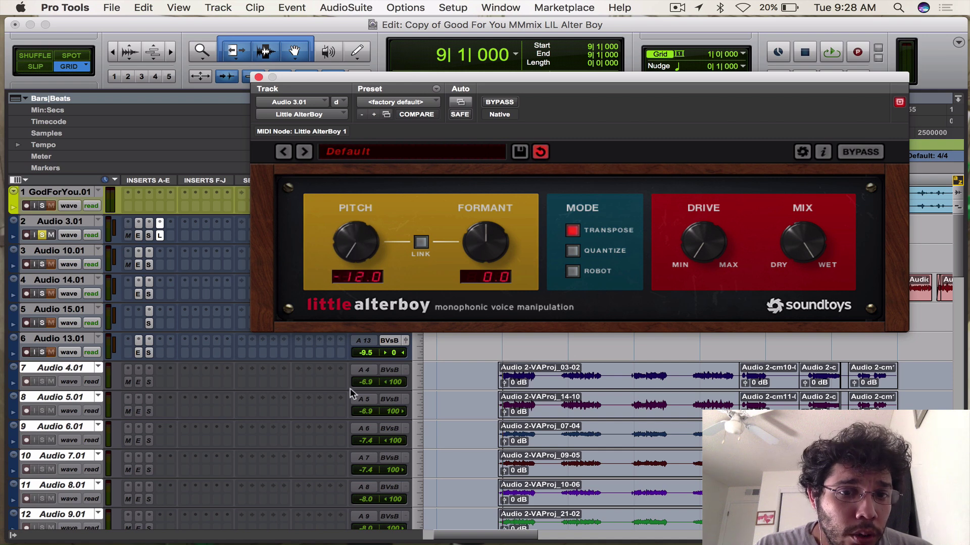
{"action": "left_click", "coordinate": [355, 245], "text": "alt"}
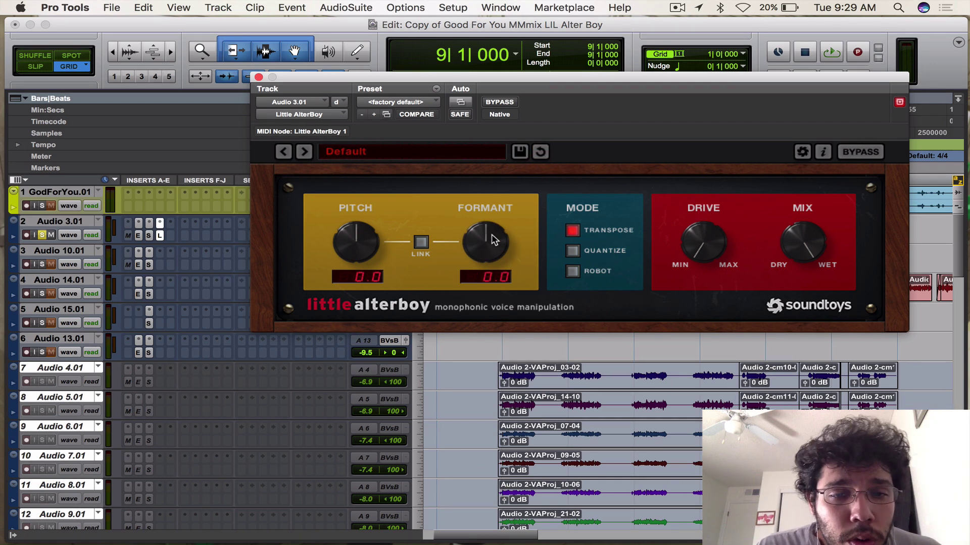
{"action": "left_click_drag", "start_coordinate": [492, 234], "coordinate": [523, 125]}
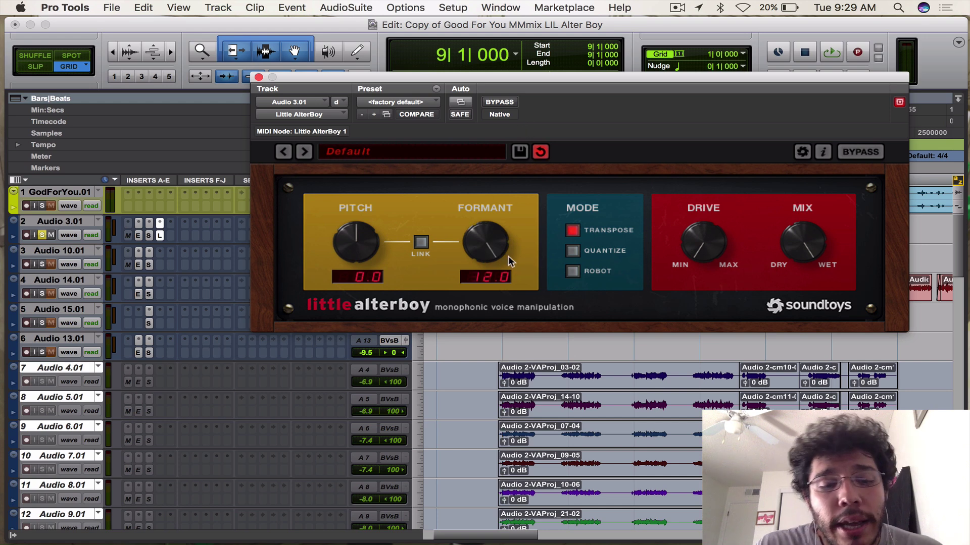
{"action": "left_click_drag", "start_coordinate": [508, 256], "coordinate": [484, 332]}
{"action": "left_click_drag", "start_coordinate": [488, 233], "coordinate": [489, 231]}
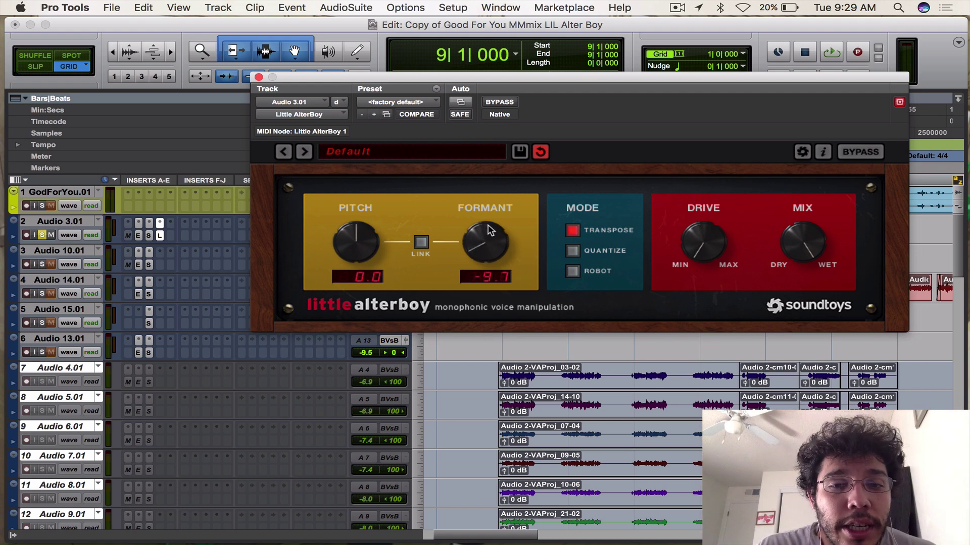
{"action": "left_click", "coordinate": [488, 233], "text": "alt"}
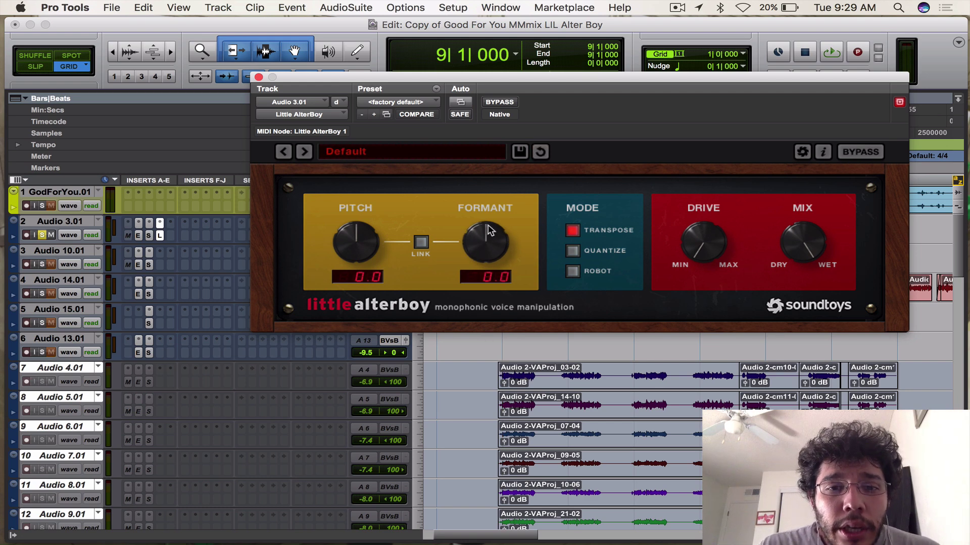
Link Pitch and Formant and try turning the two knobs together, returning both to 0.0
{"action": "left_click", "coordinate": [420, 242]}
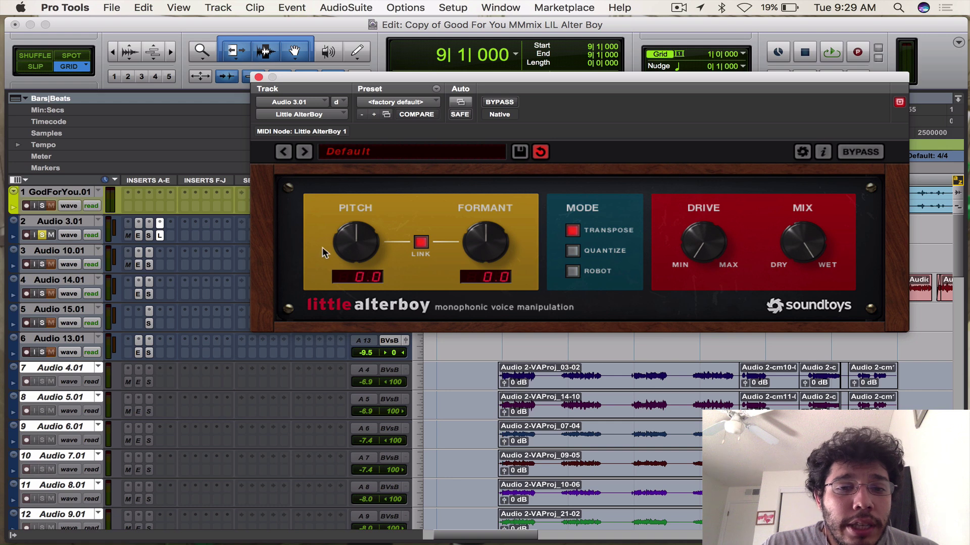
{"action": "left_click_drag", "start_coordinate": [362, 255], "coordinate": [359, 233]}
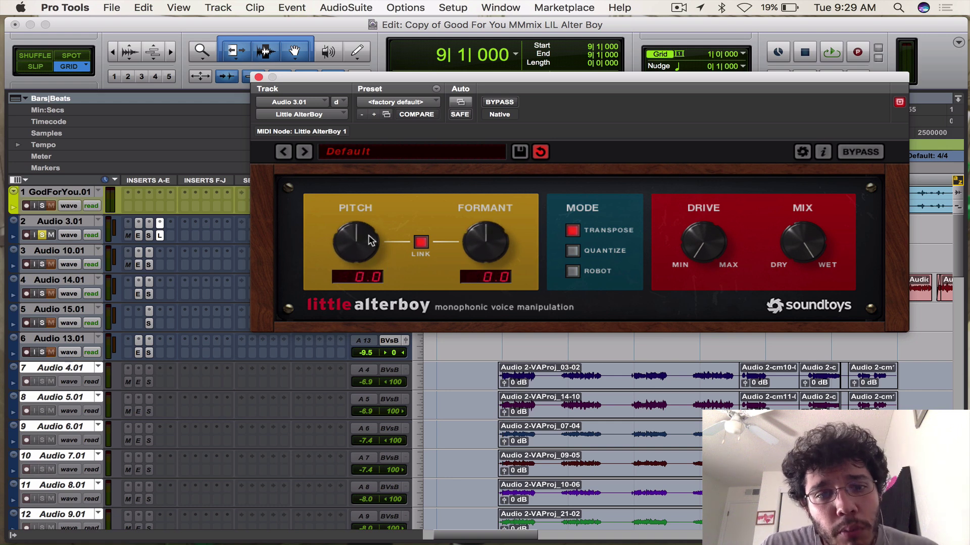
{"action": "mouse_move", "coordinate": [492, 251]}
{"action": "left_mouse_down"}
{"action": "mouse_move", "coordinate": [501, 210]}
{"action": "mouse_move", "coordinate": [492, 250]}
{"action": "left_mouse_up"}
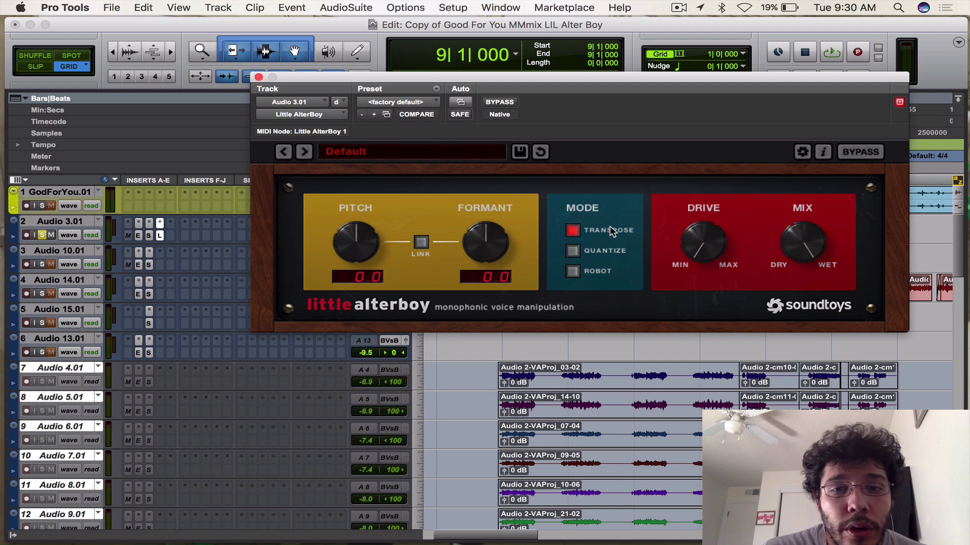
Try Quantize mode and Robot mode with Pitch at 5.0, returning to Transpose mode with Pitch at 0.0
{"action": "left_click", "coordinate": [573, 251]}
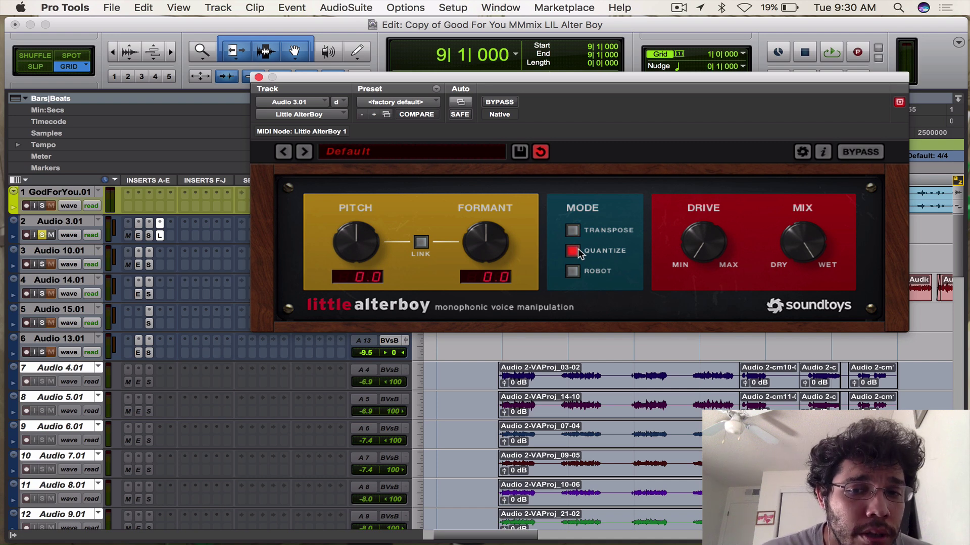
{"action": "left_click", "coordinate": [574, 270]}
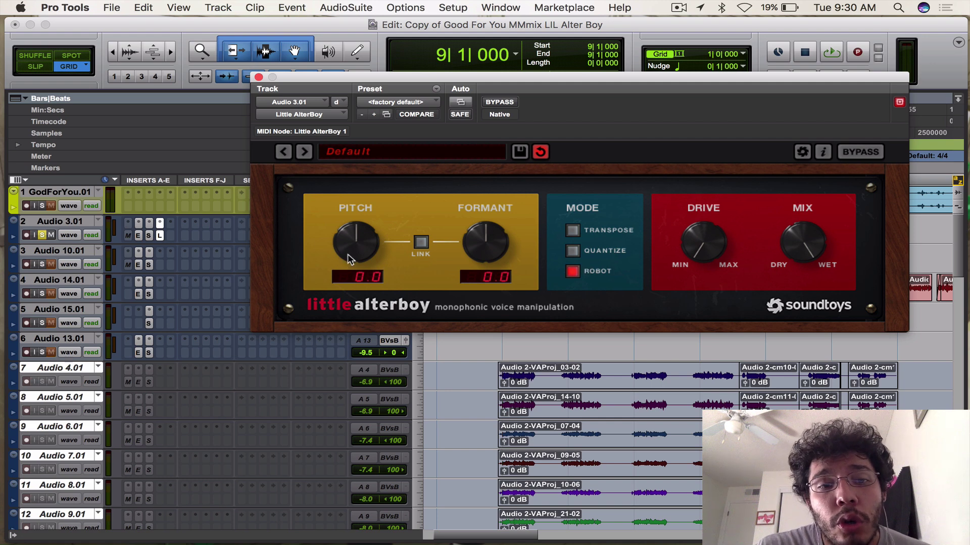
{"action": "mouse_move", "coordinate": [356, 243]}
{"action": "left_mouse_down"}
{"action": "mouse_move", "coordinate": [359, 309]}
{"action": "mouse_move", "coordinate": [352, 241]}
{"action": "left_mouse_up"}
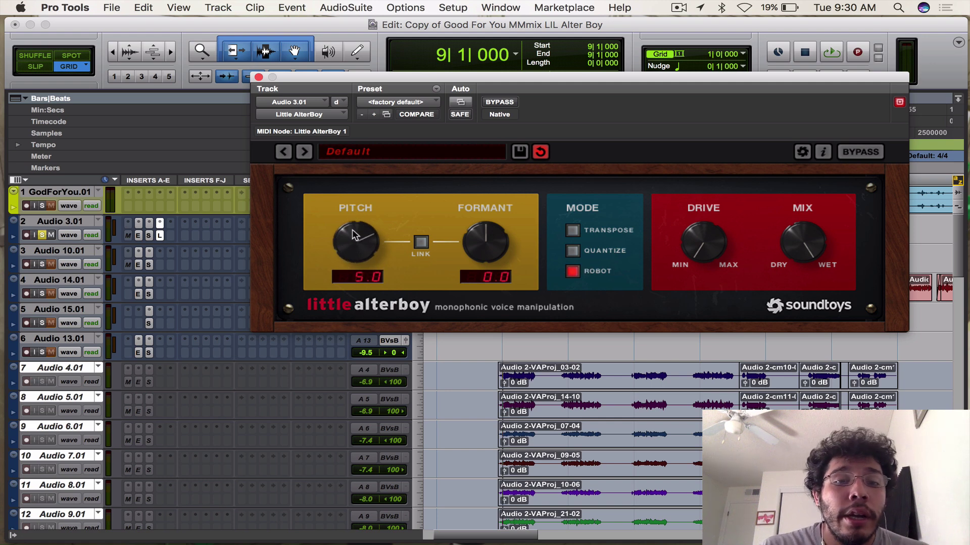
{"action": "left_click", "coordinate": [355, 238], "text": "alt"}
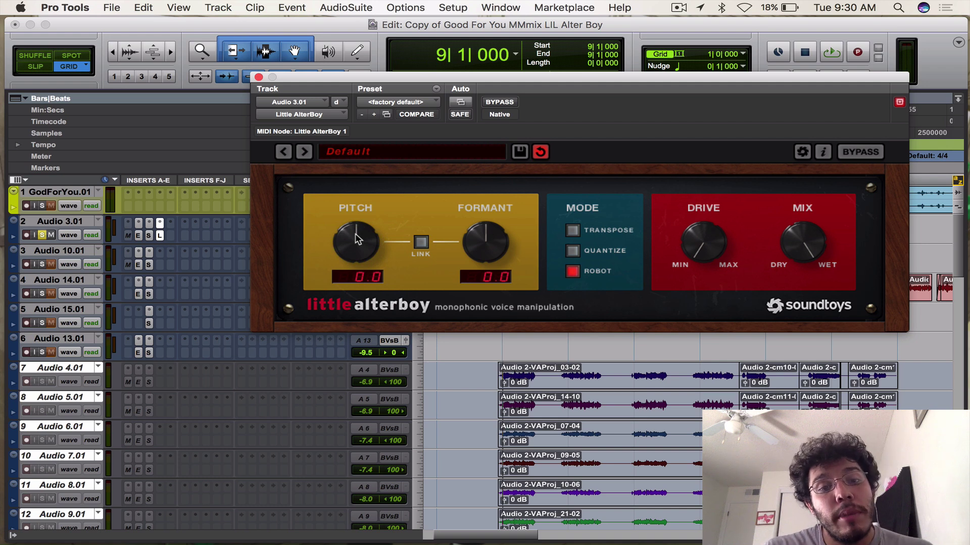
{"action": "mouse_move", "coordinate": [355, 239]}
{"action": "left_mouse_down"}
{"action": "mouse_move", "coordinate": [356, 262]}
{"action": "mouse_move", "coordinate": [352, 233]}
{"action": "mouse_move", "coordinate": [370, 238]}
{"action": "left_mouse_up"}
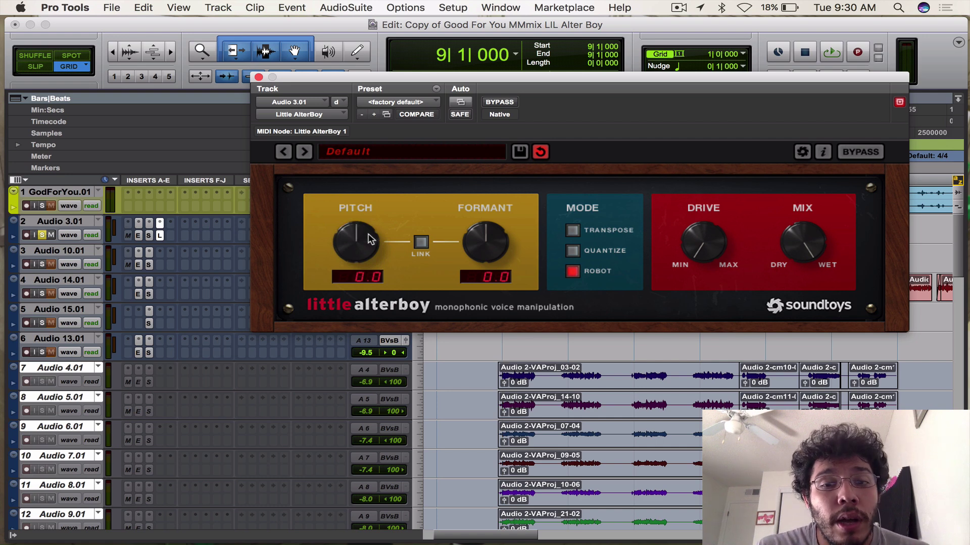
{"action": "left_click", "coordinate": [578, 229]}
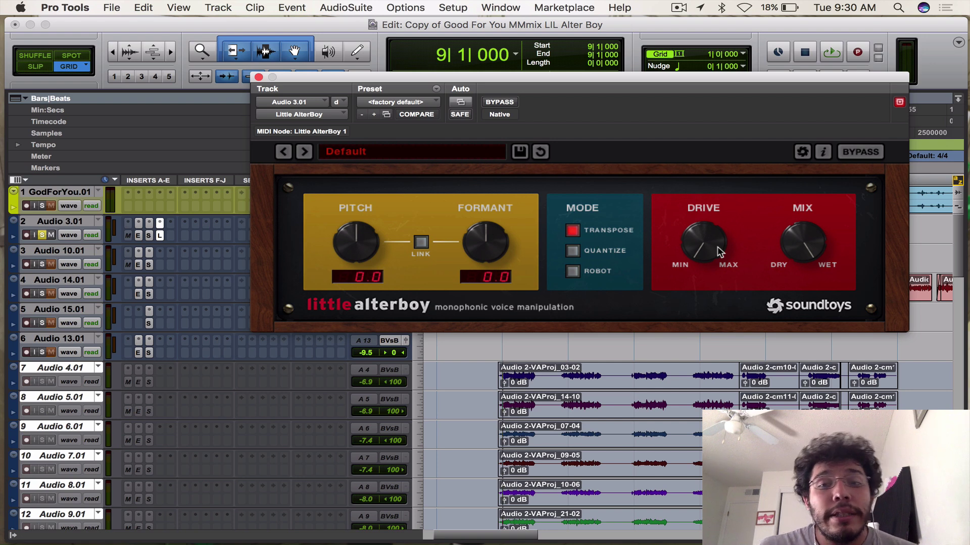
Try Drive at maximum and sweep the Mix knob, returning Drive to minimum and Mix to fully wet
{"action": "left_click_drag", "start_coordinate": [719, 252], "coordinate": [749, 91]}
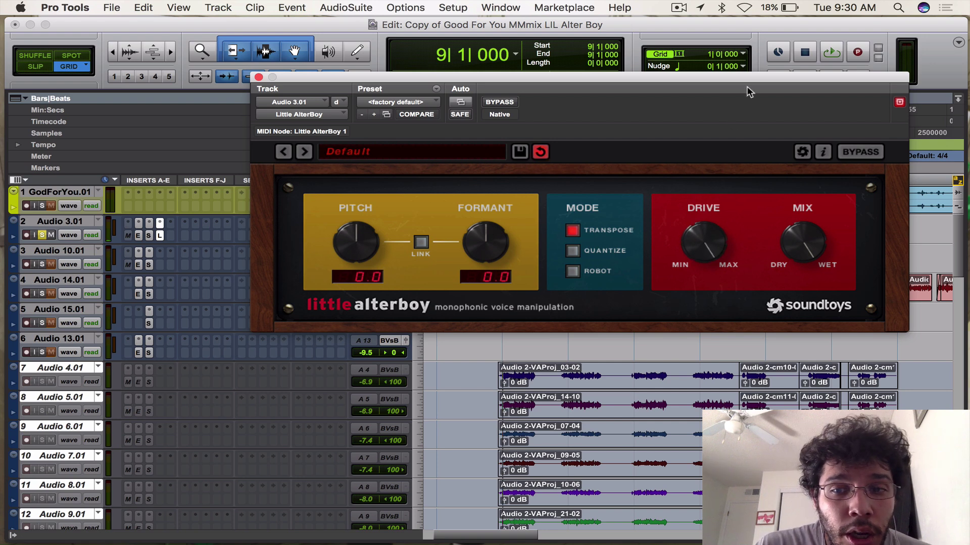
{"action": "left_click_drag", "start_coordinate": [705, 244], "coordinate": [704, 324]}
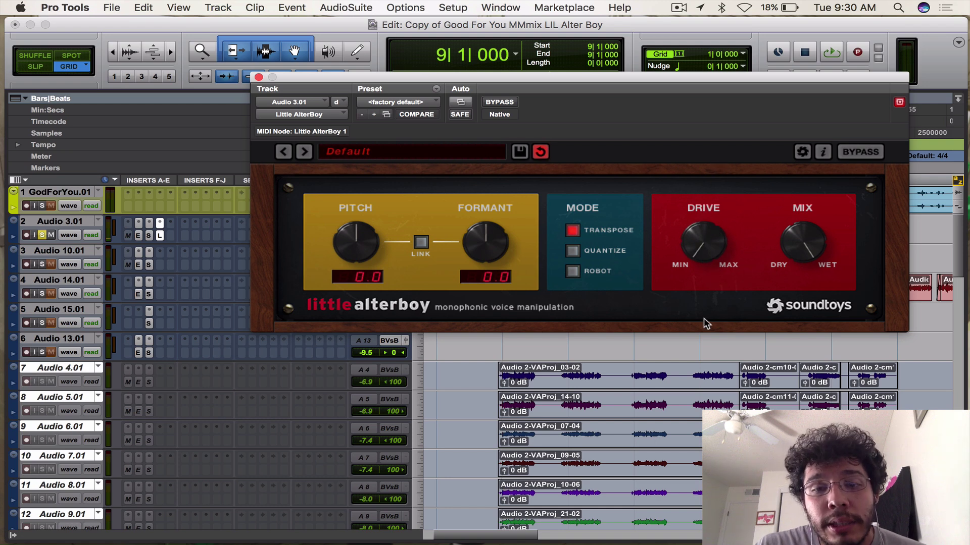
{"action": "mouse_move", "coordinate": [711, 246]}
{"action": "left_mouse_down"}
{"action": "mouse_move", "coordinate": [719, 183]}
{"action": "mouse_move", "coordinate": [700, 262]}
{"action": "left_mouse_up"}
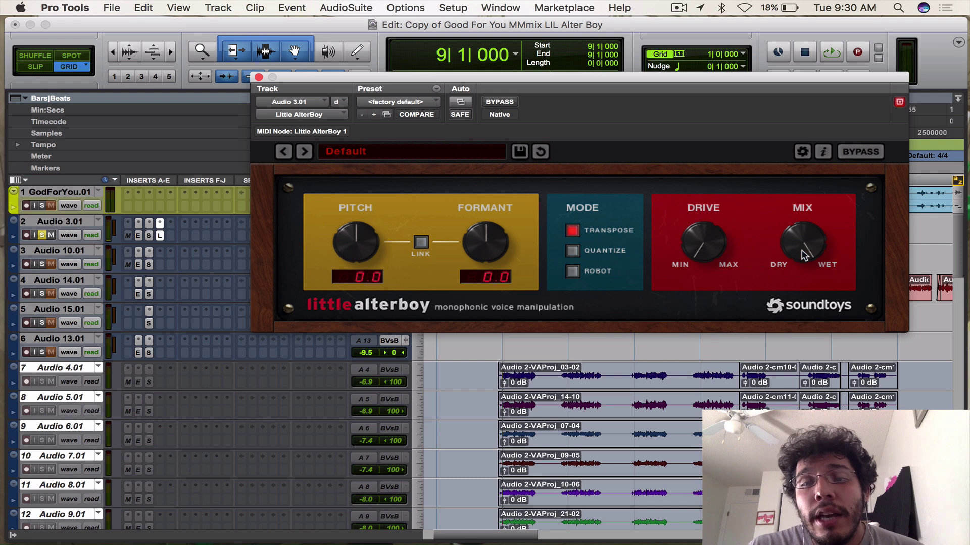
{"action": "left_click_drag", "start_coordinate": [802, 238], "coordinate": [832, 272]}
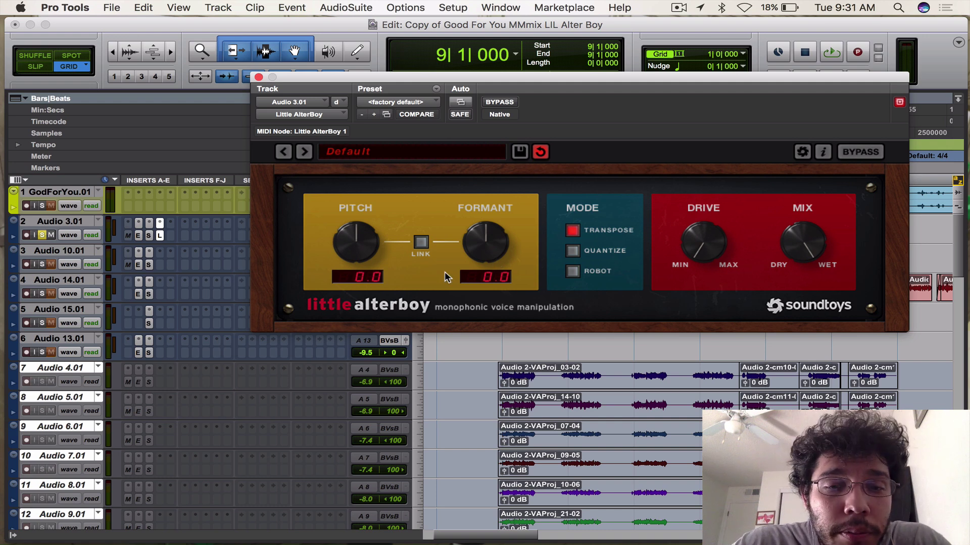
Play the vocal from bar 9 while lowering Pitch to -5.0 and -10.0, stop playback and reset Pitch to 0.0
{"action": "key", "text": "space"}
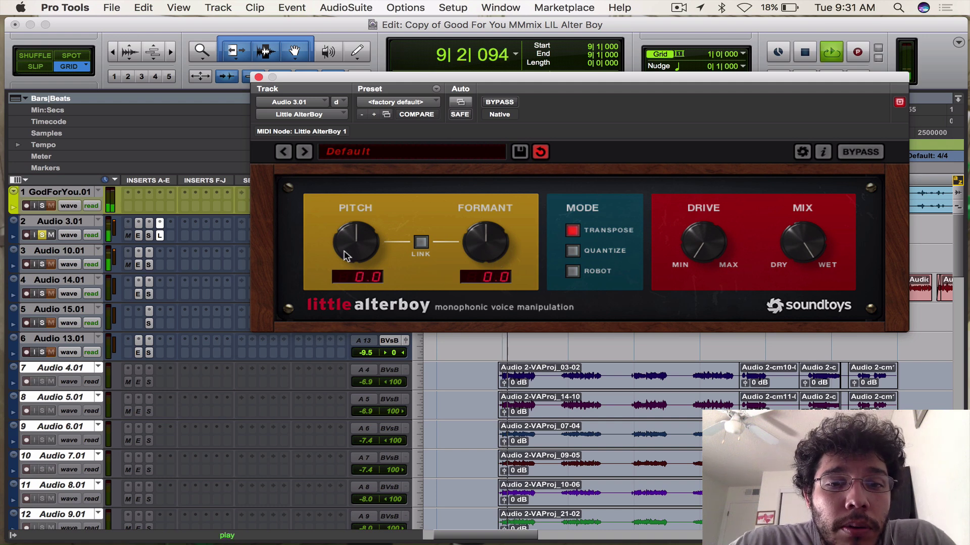
{"action": "left_click_drag", "start_coordinate": [353, 249], "coordinate": [355, 281]}
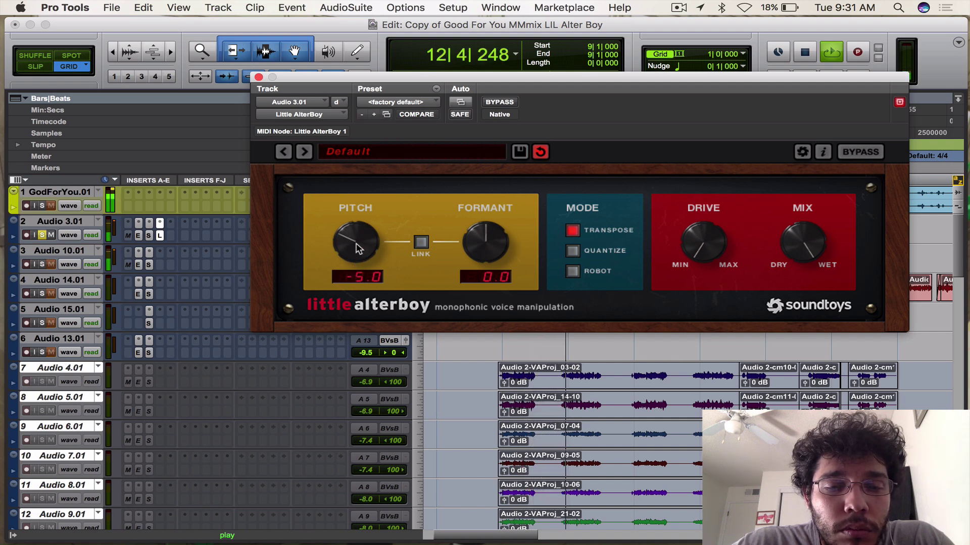
{"action": "left_click_drag", "start_coordinate": [357, 248], "coordinate": [364, 261]}
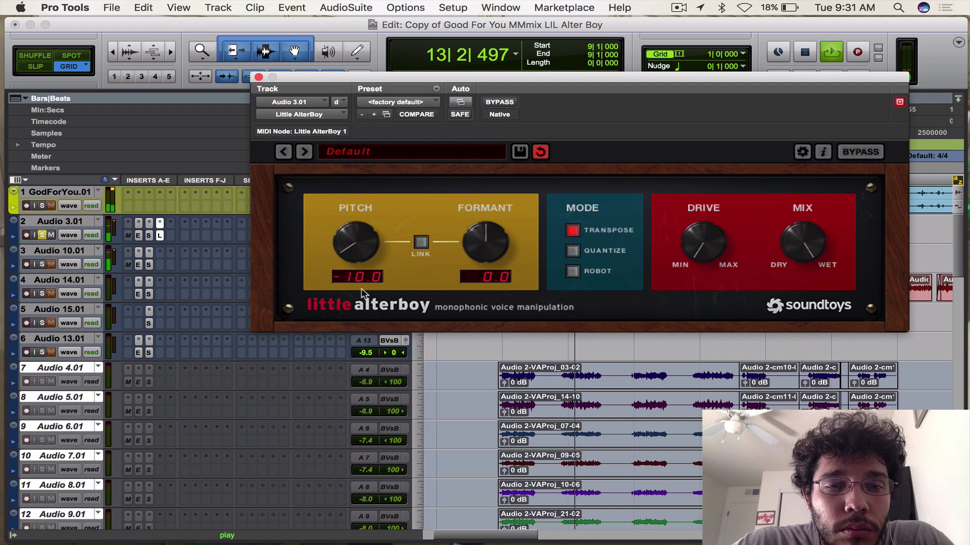
{"action": "key", "text": "space"}
{"action": "left_click", "coordinate": [362, 245], "text": "alt"}
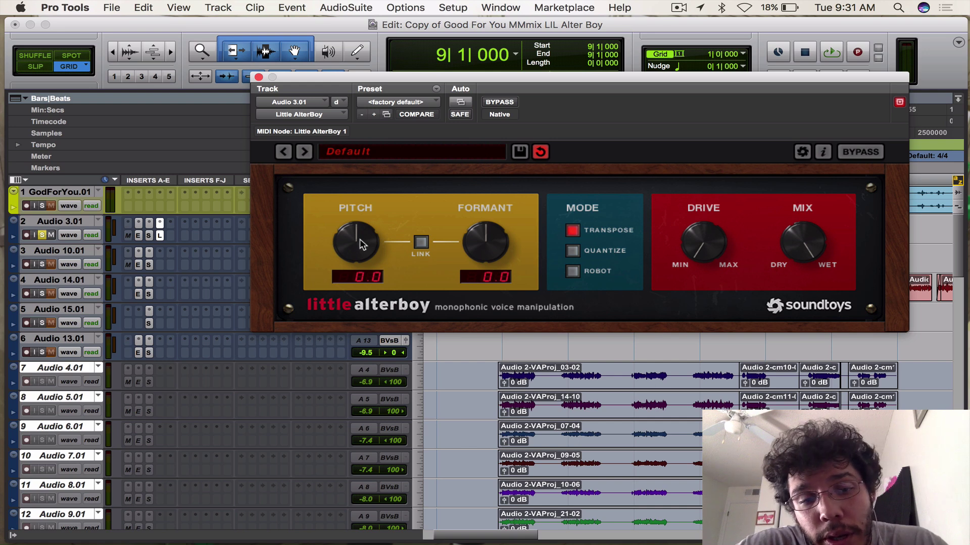
Play the vocal from bar 9 with Pitch raised to 12.0 and lowered to 6.0, resetting it to 0.0 and stopping playback
{"action": "key", "text": "space"}
{"action": "left_click_drag", "start_coordinate": [361, 245], "coordinate": [372, 162]}
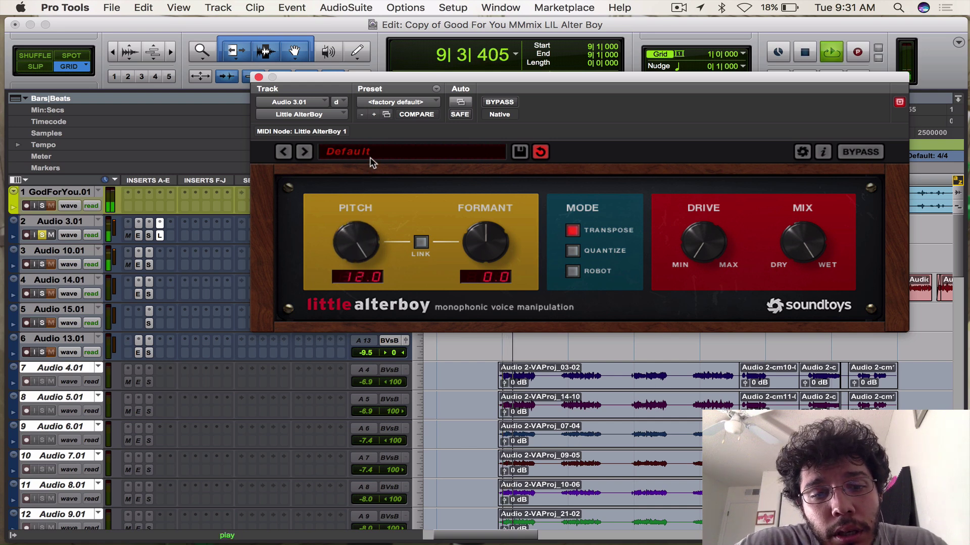
{"action": "mouse_move", "coordinate": [369, 247]}
{"action": "left_mouse_down"}
{"action": "mouse_move", "coordinate": [370, 294]}
{"action": "mouse_move", "coordinate": [371, 255]}
{"action": "left_mouse_up"}
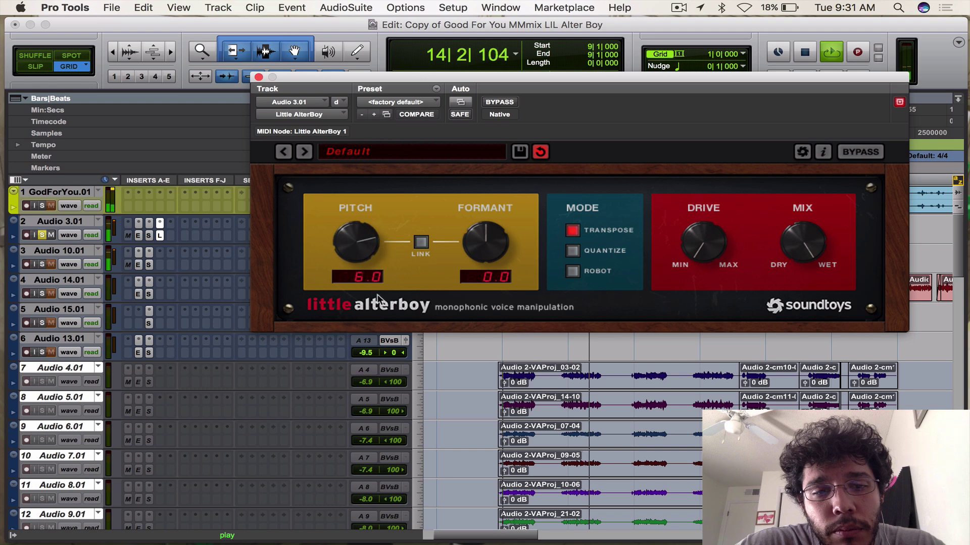
{"action": "left_click", "coordinate": [371, 255], "text": "alt"}
{"action": "key", "text": "space"}
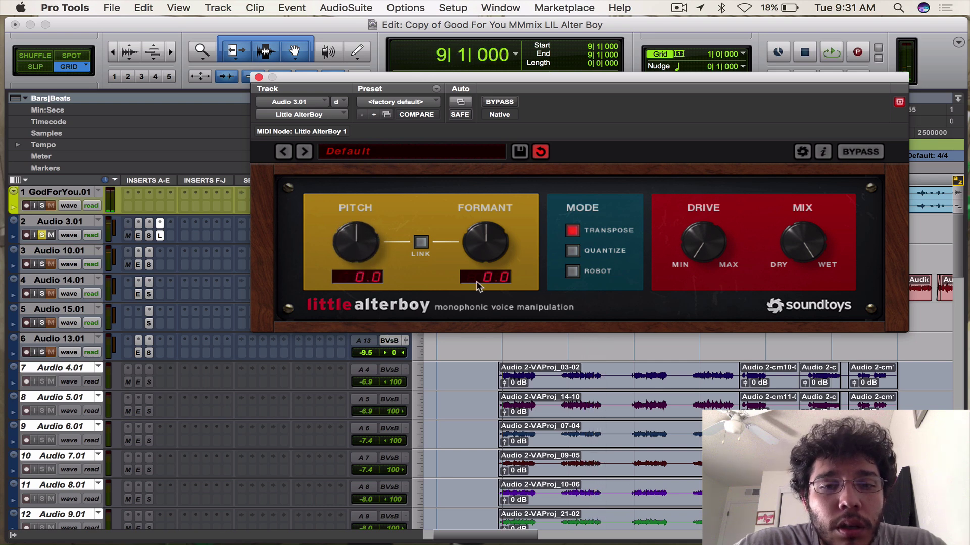
Play the vocal from bar 9 with Formant lowered to -12.0 and raised back to about zero, and stop playback
{"action": "key", "text": "space"}
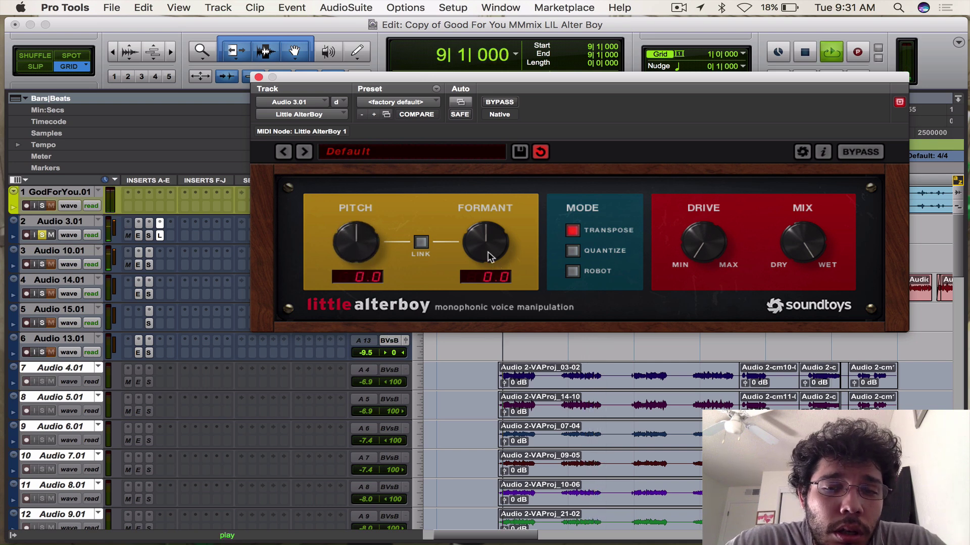
{"action": "left_click_drag", "start_coordinate": [493, 260], "coordinate": [489, 311]}
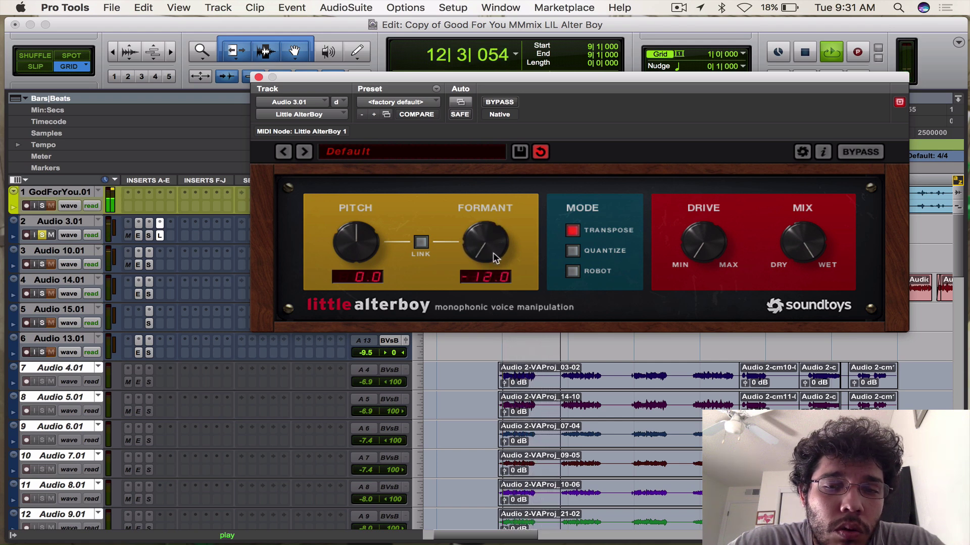
{"action": "left_click_drag", "start_coordinate": [494, 254], "coordinate": [496, 188]}
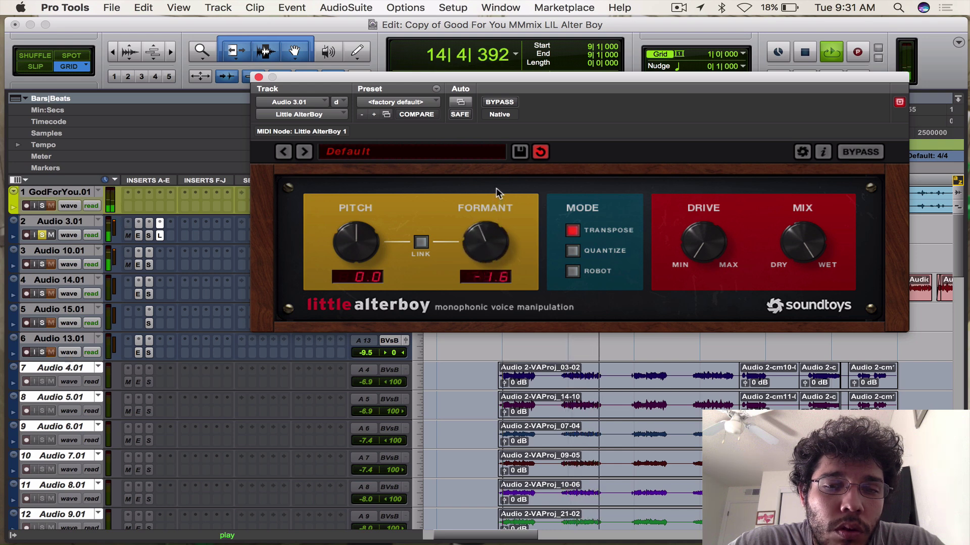
{"action": "key", "text": "space"}
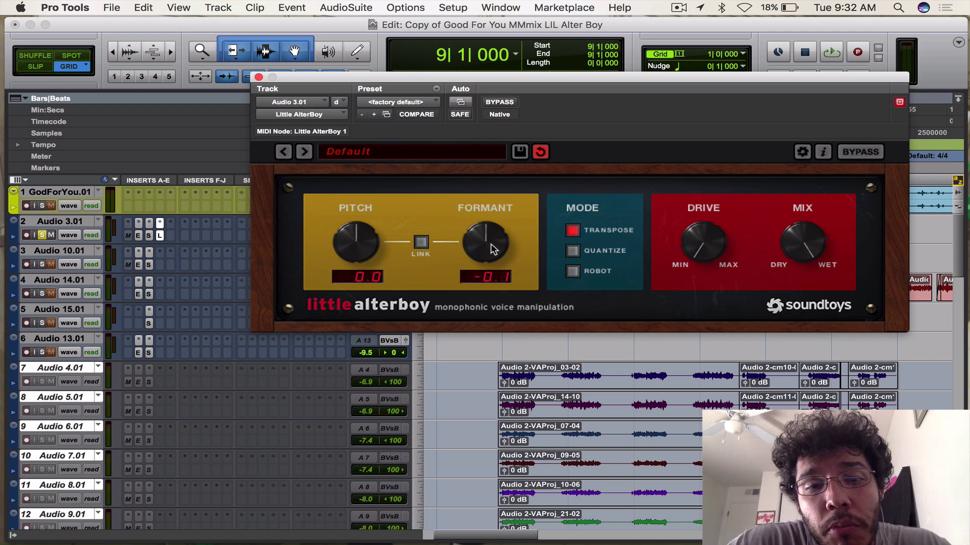
Audition the same passage once more while lowering Formant from about zero, and stop playback
{"action": "key", "text": "space"}
{"action": "left_click_drag", "start_coordinate": [492, 249], "coordinate": [501, 295]}
{"action": "key", "text": "space"}
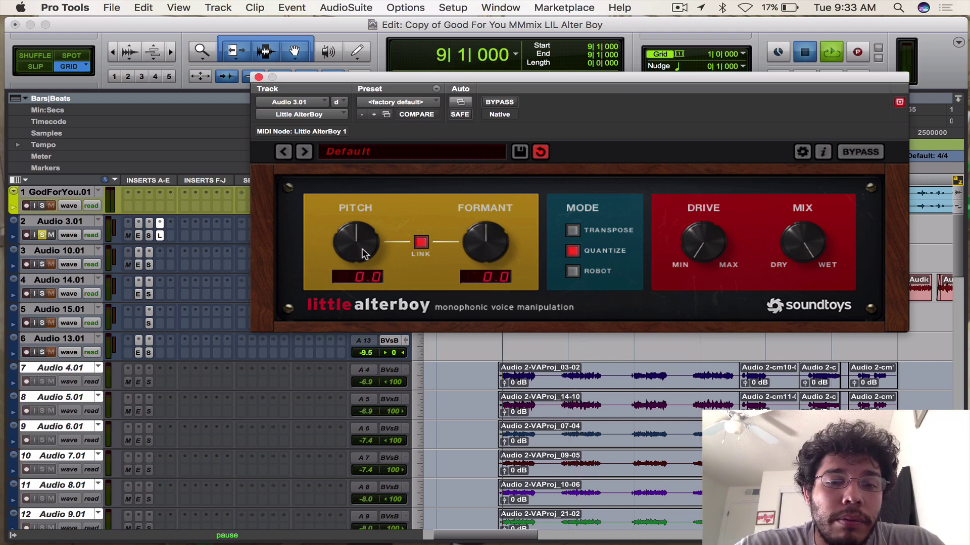
Audition Quantize mode with linked Pitch and Formant at -12.0 and at 12.0, stopping with both at -12.0
{"action": "key", "text": "space"}
{"action": "left_click_drag", "start_coordinate": [363, 250], "coordinate": [364, 348]}
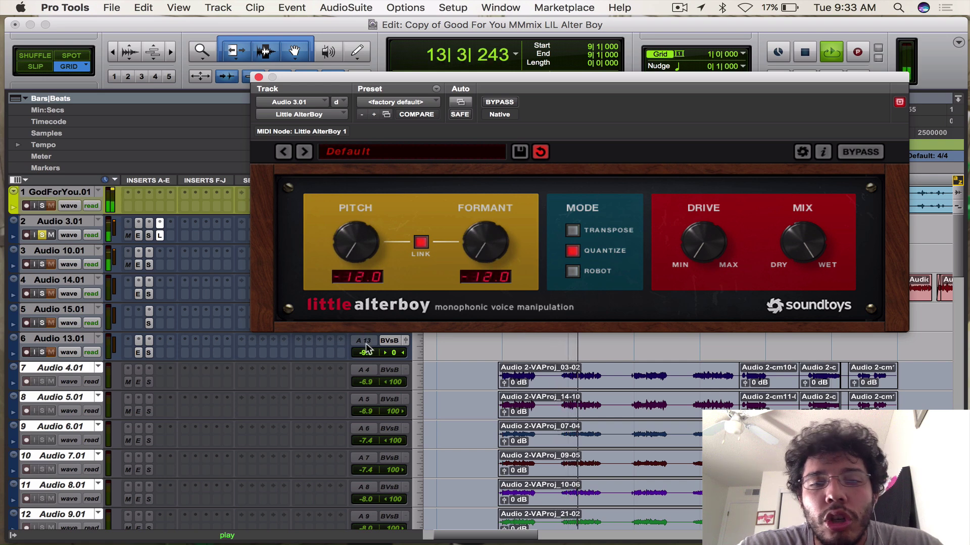
{"action": "key", "text": "space"}
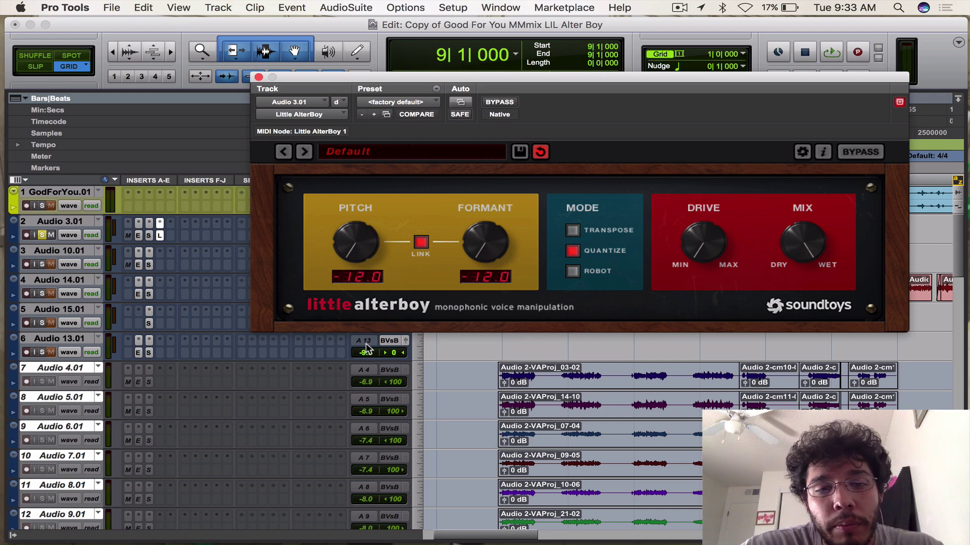
{"action": "key", "text": "space"}
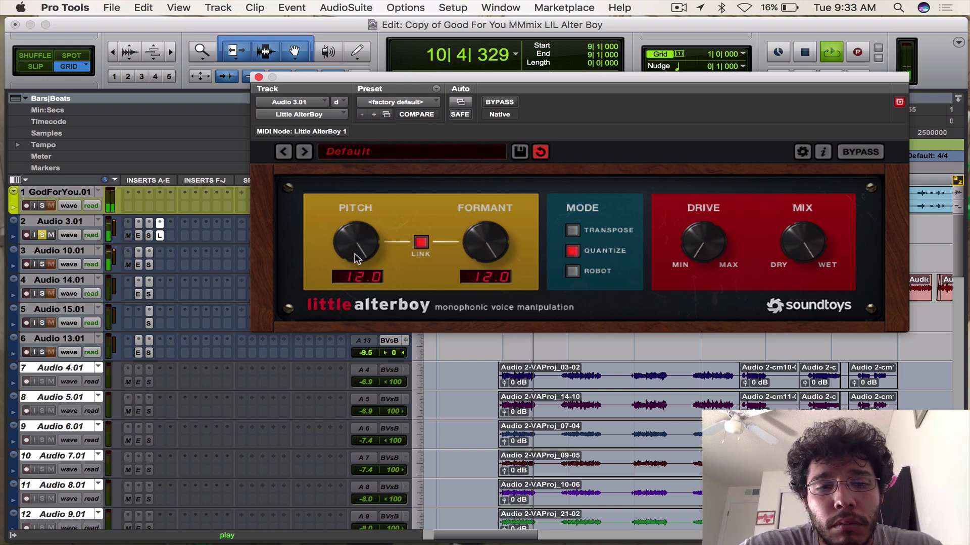
{"action": "key", "text": "space"}
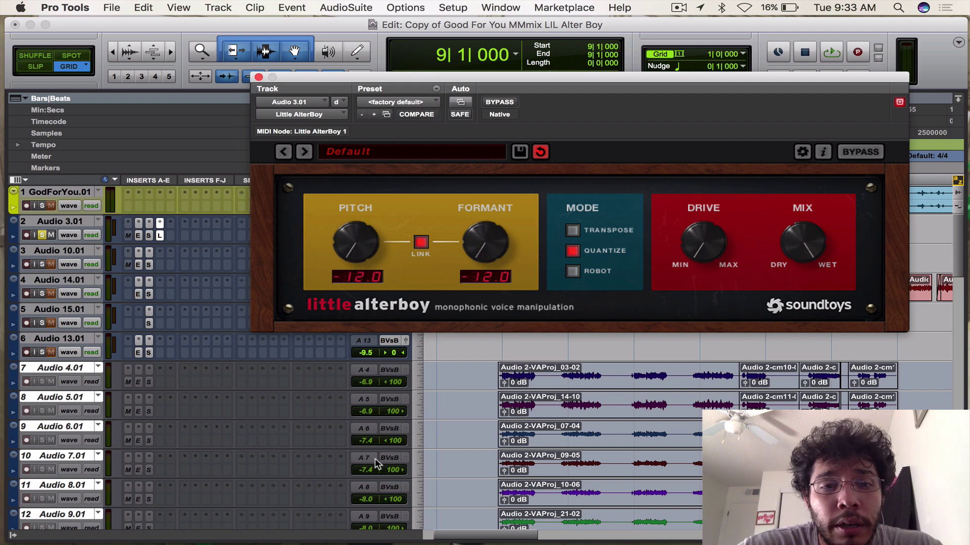
Play the vocal from bar 9 in Quantize mode with Pitch and Formant unlinked, raise Formant, stop playback, and reset Pitch to 0.0
{"action": "key", "text": "space"}
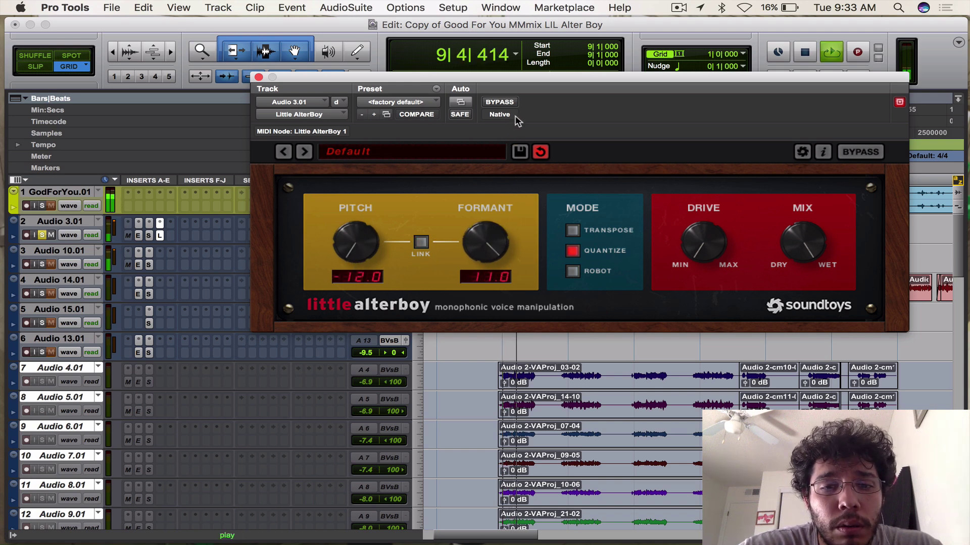
{"action": "left_click_drag", "start_coordinate": [511, 227], "coordinate": [520, 168]}
{"action": "key", "text": "space"}
{"action": "left_click", "coordinate": [358, 252], "text": "alt"}
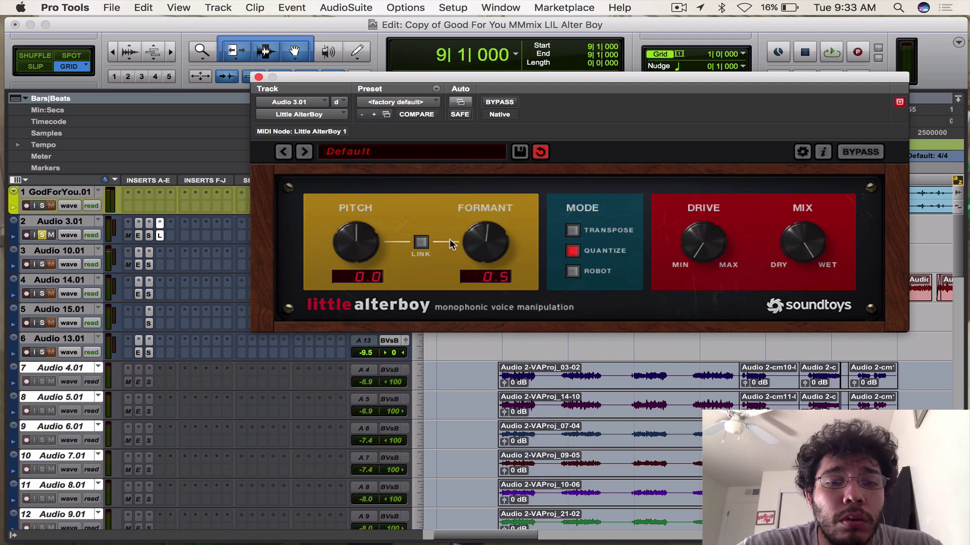
Audition Robot mode from bar 9, lowering Pitch in one playback and Formant in another, with both returned to 0.0
{"action": "left_click", "coordinate": [572, 271]}
{"action": "key", "text": "space"}
{"action": "left_click_drag", "start_coordinate": [361, 253], "coordinate": [361, 275]}
{"action": "key", "text": "space"}
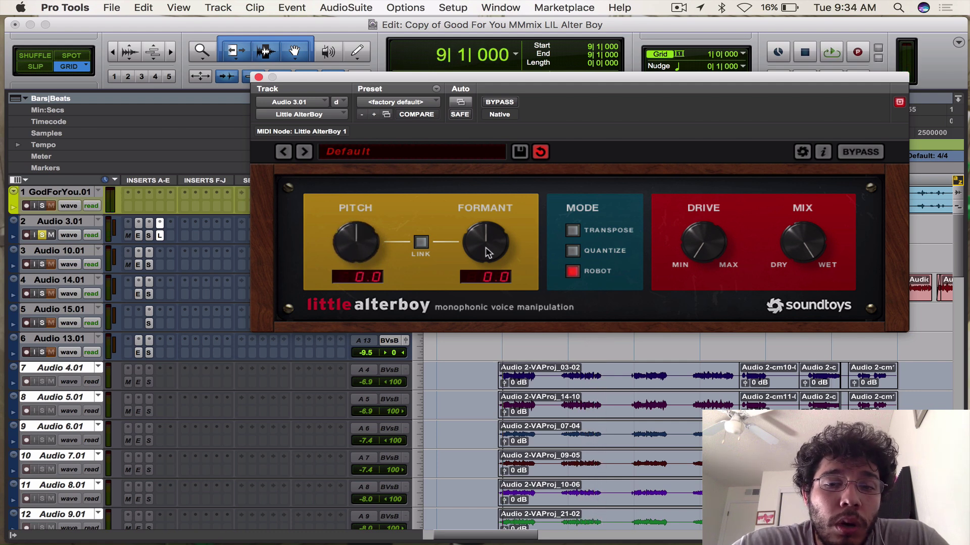
{"action": "key", "text": "space"}
{"action": "left_click_drag", "start_coordinate": [487, 251], "coordinate": [481, 275]}
{"action": "key", "text": "space"}
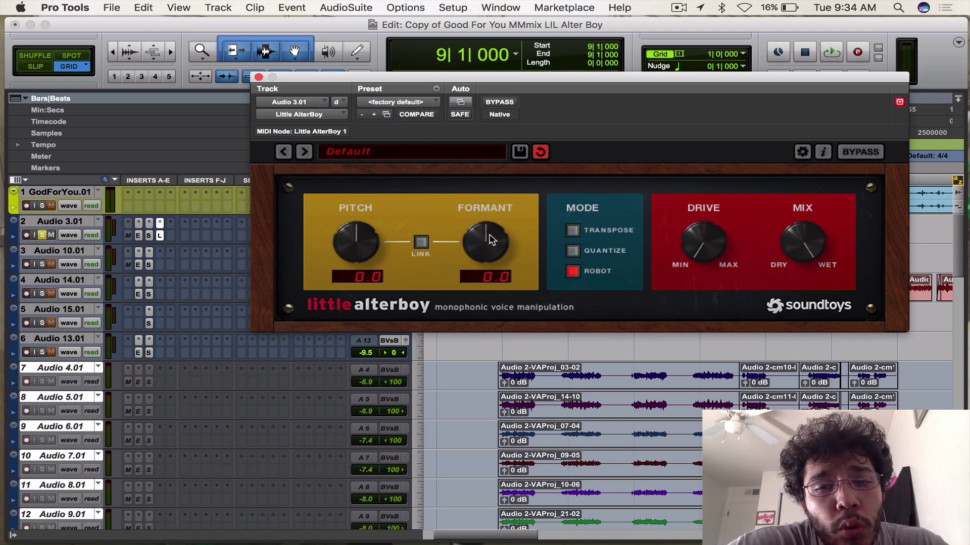
Audition Quantize mode with Pitch at -5.0 and Formant at -1.8, raise Drive to about a quarter, and stop with Pitch at 0.0
{"action": "left_click", "coordinate": [572, 250]}
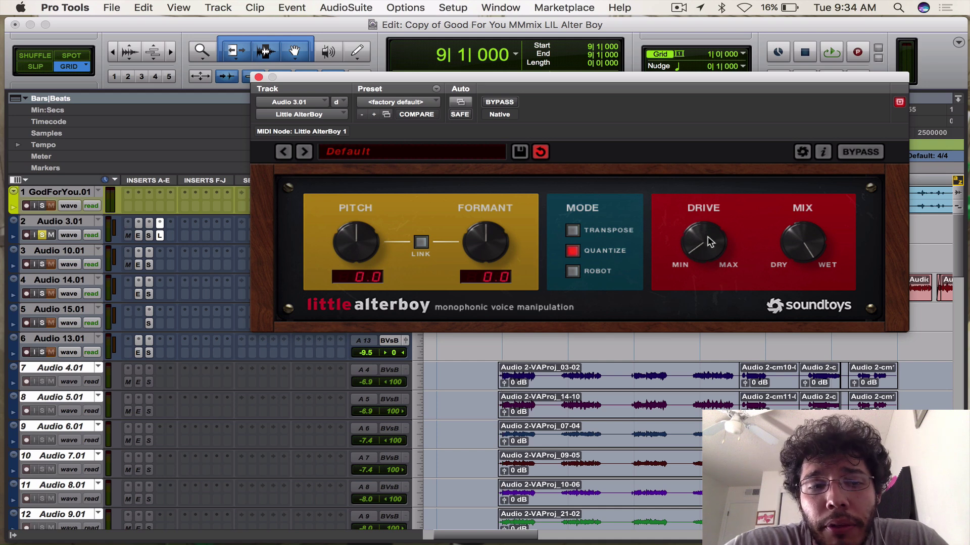
{"action": "key", "text": "space"}
{"action": "left_click_drag", "start_coordinate": [351, 253], "coordinate": [362, 274]}
{"action": "left_click_drag", "start_coordinate": [471, 253], "coordinate": [472, 266]}
{"action": "left_click_drag", "start_coordinate": [351, 255], "coordinate": [390, 260]}
{"action": "left_click_drag", "start_coordinate": [703, 242], "coordinate": [696, 194]}
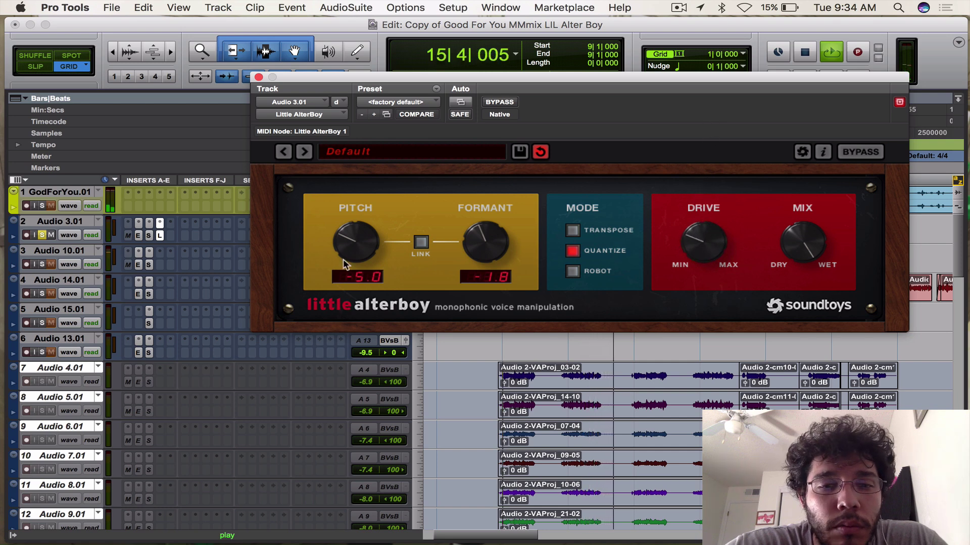
{"action": "left_click_drag", "start_coordinate": [344, 259], "coordinate": [354, 198]}
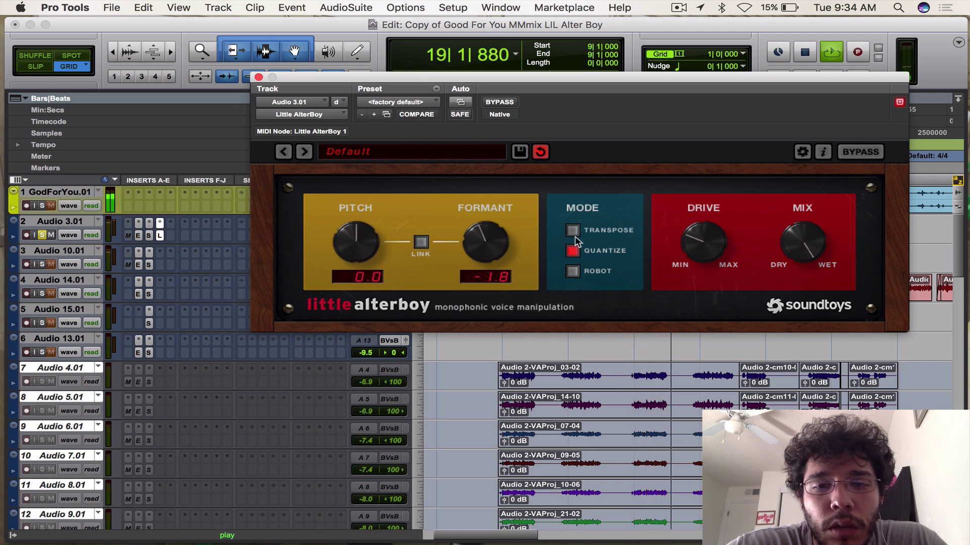
{"action": "key", "text": "space"}
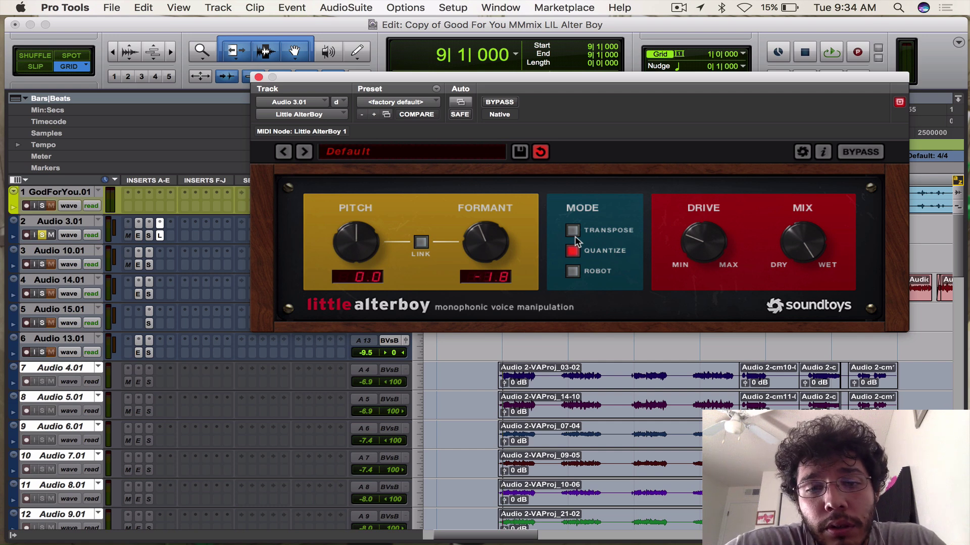
Compare Transpose, Quantize and Robot modes during playback from bar 9 with Pitch and Formant at 0.0, and stop playback
{"action": "key", "text": "space"}
{"action": "left_click", "coordinate": [574, 232]}
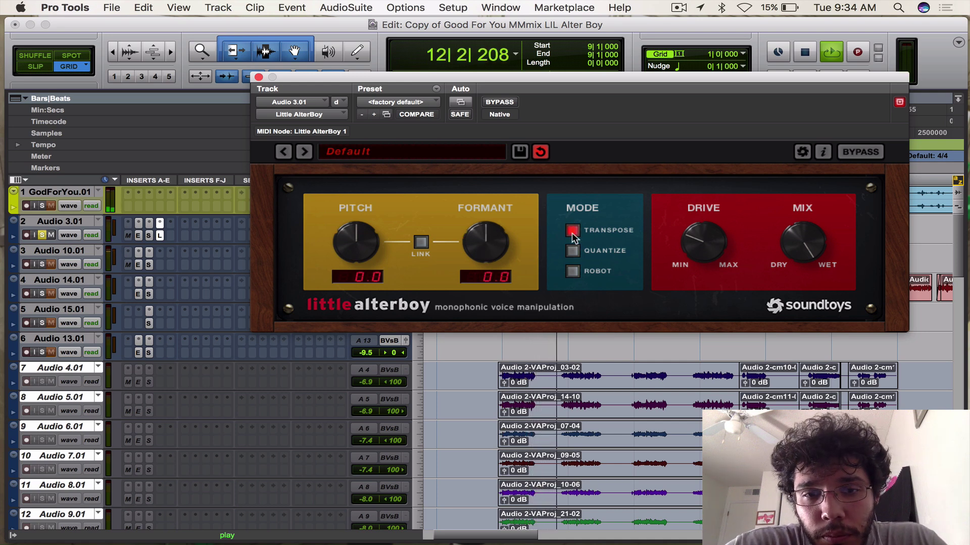
{"action": "left_click", "coordinate": [573, 251]}
{"action": "left_click", "coordinate": [572, 251]}
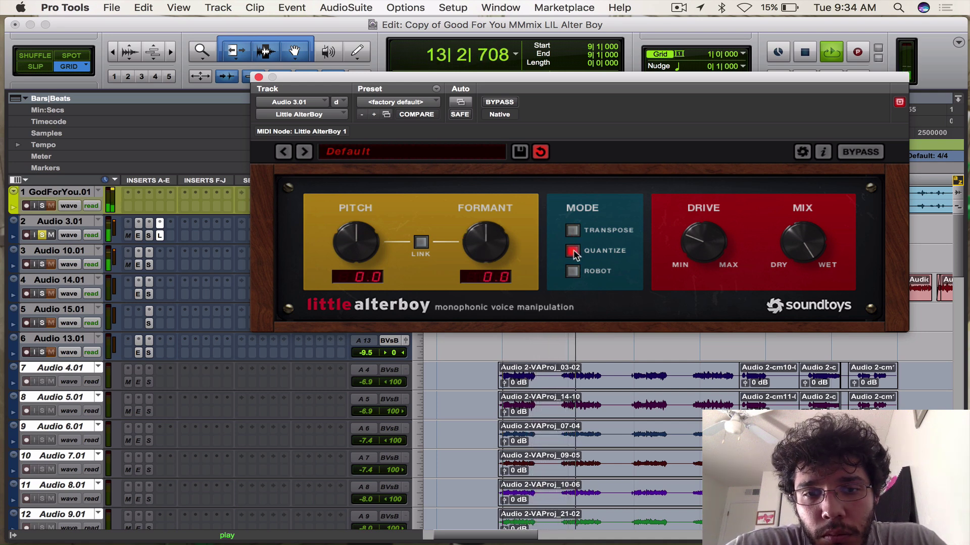
{"action": "left_click", "coordinate": [573, 271]}
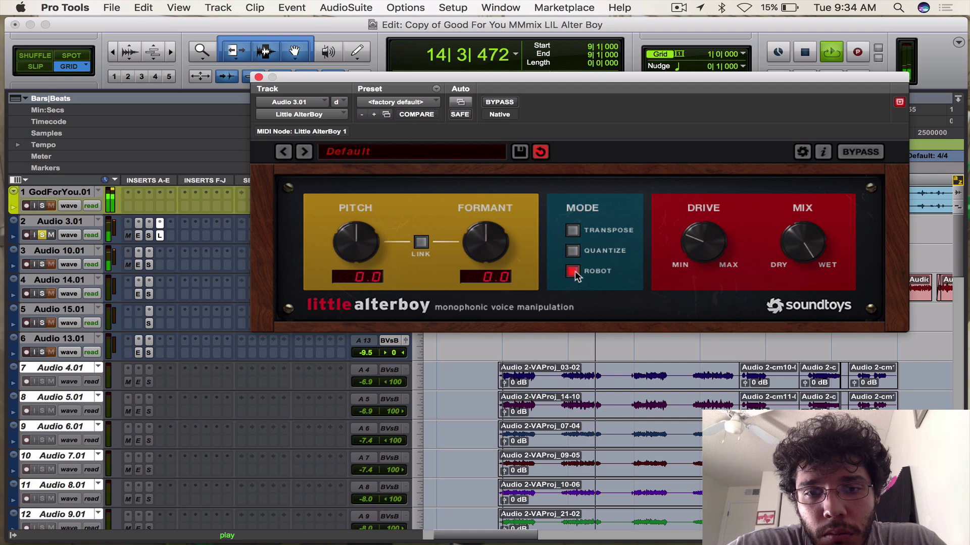
{"action": "key", "text": "space"}
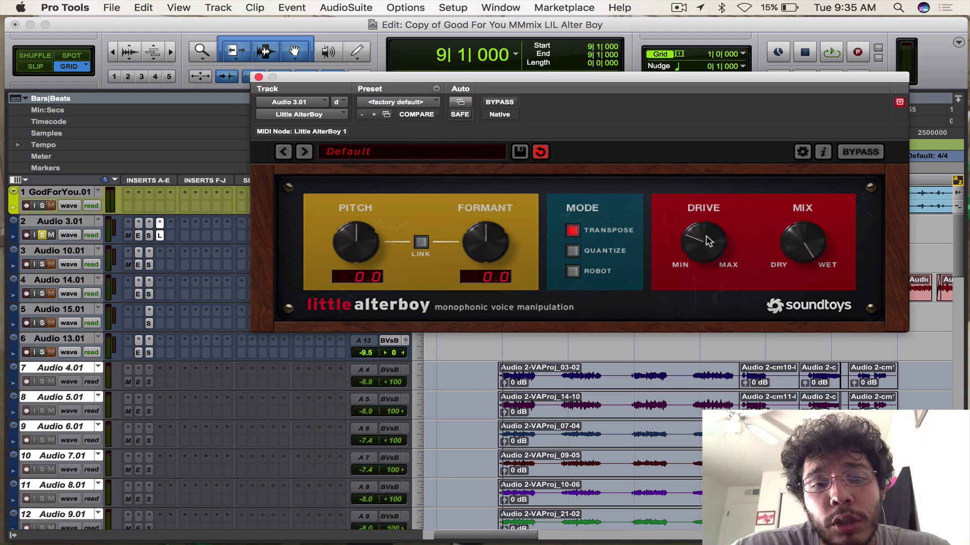
Audition Transpose mode from bar 9 with Pitch at -5.0 and Formant at -1.8, lowering Mix to just under halfway
{"action": "key", "text": "space"}
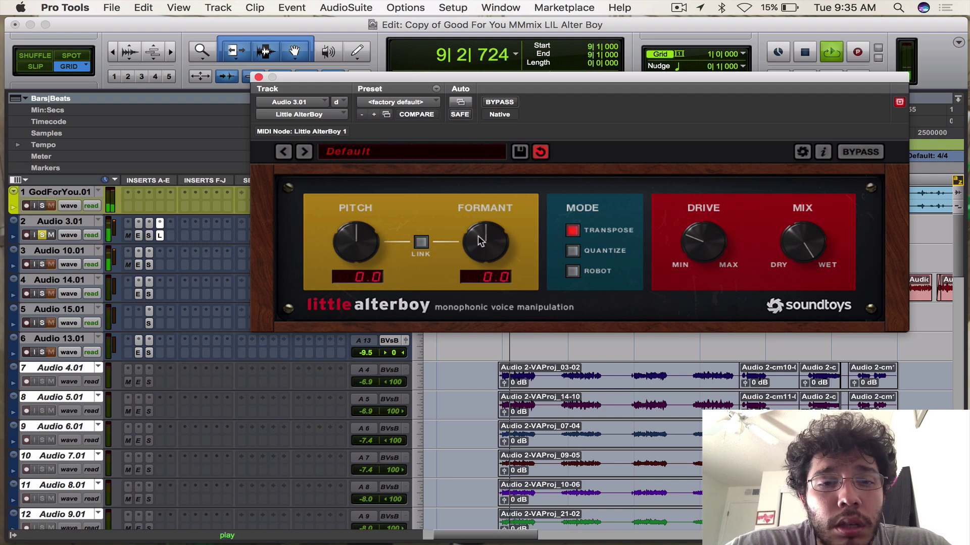
{"action": "left_click_drag", "start_coordinate": [374, 253], "coordinate": [363, 277]}
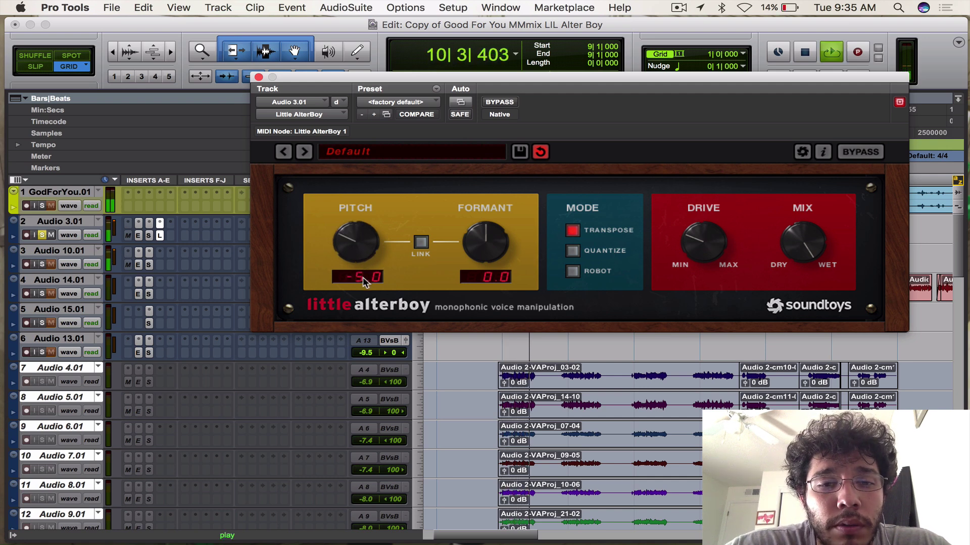
{"action": "left_click_drag", "start_coordinate": [487, 245], "coordinate": [488, 255]}
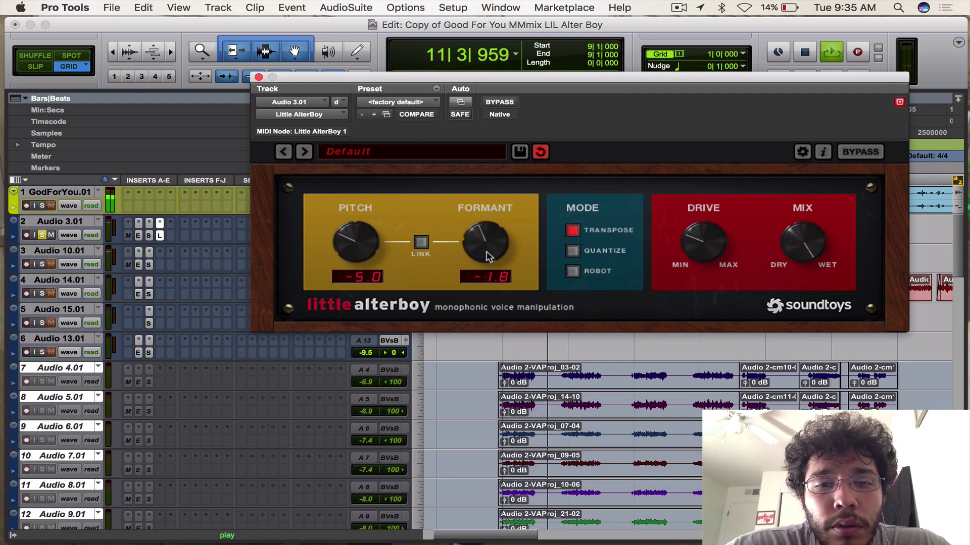
{"action": "left_click_drag", "start_coordinate": [781, 241], "coordinate": [796, 255]}
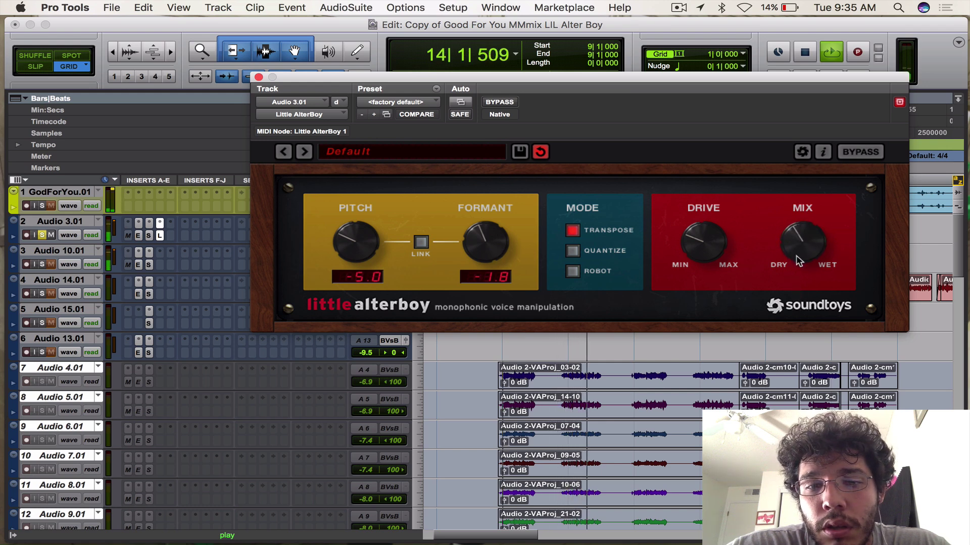
Audition Formant at -1.6 with Pitch at -7.0, and replay the passage with both at -12.0 while turning Mix toward dry
{"action": "left_click_drag", "start_coordinate": [469, 253], "coordinate": [481, 232]}
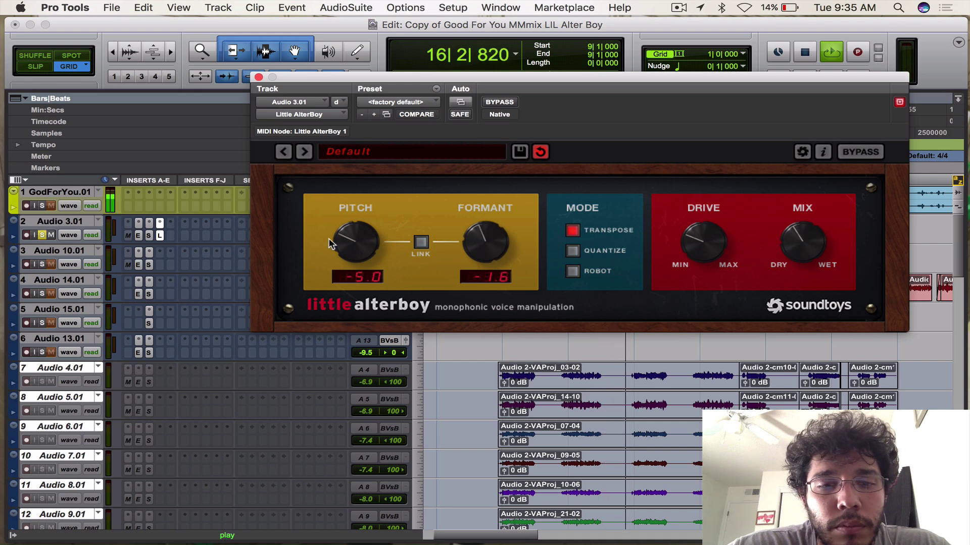
{"action": "left_click_drag", "start_coordinate": [343, 245], "coordinate": [344, 250]}
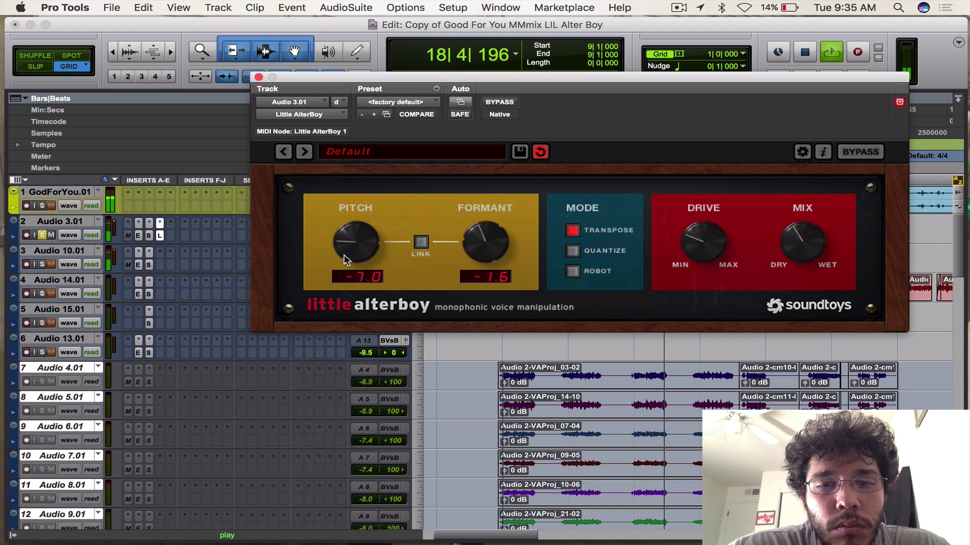
{"action": "key", "text": "space"}
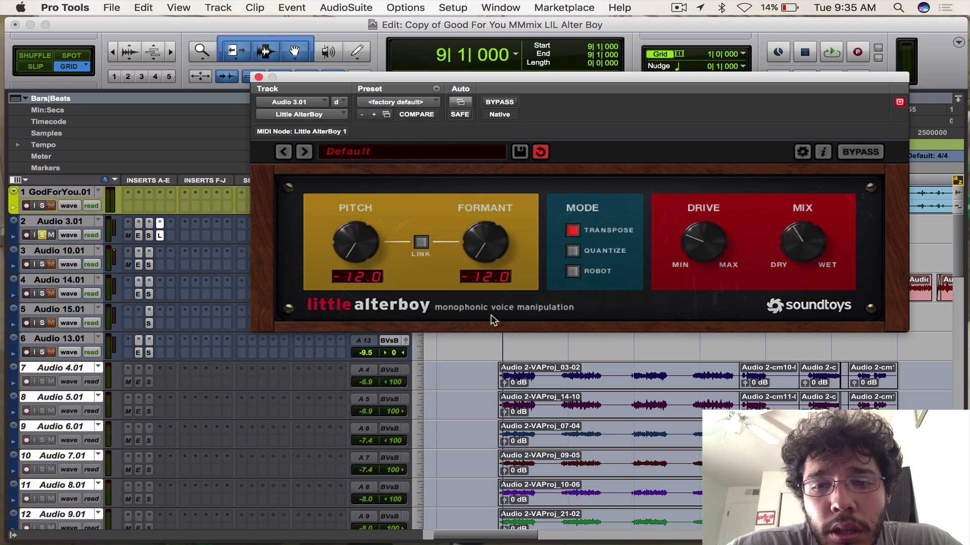
{"action": "key", "text": "space"}
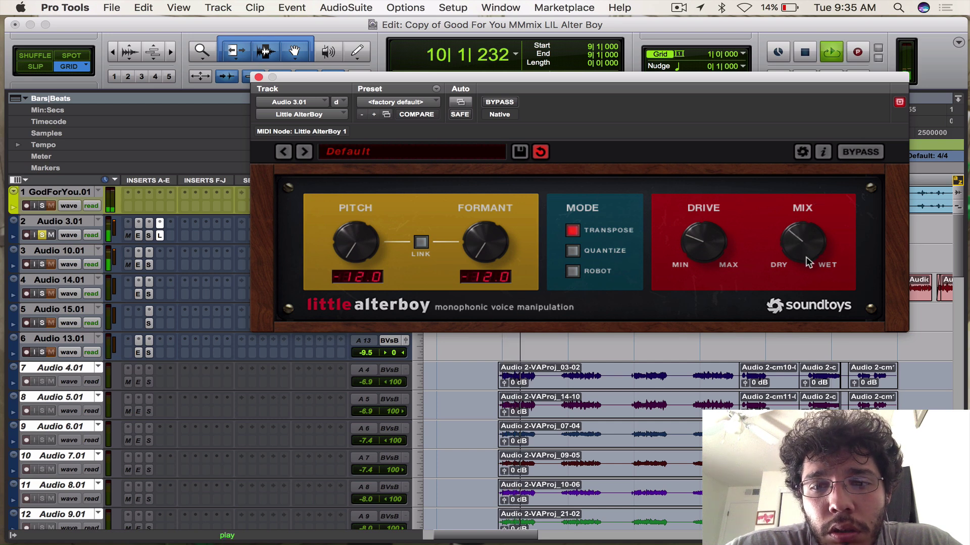
{"action": "key", "text": "space"}
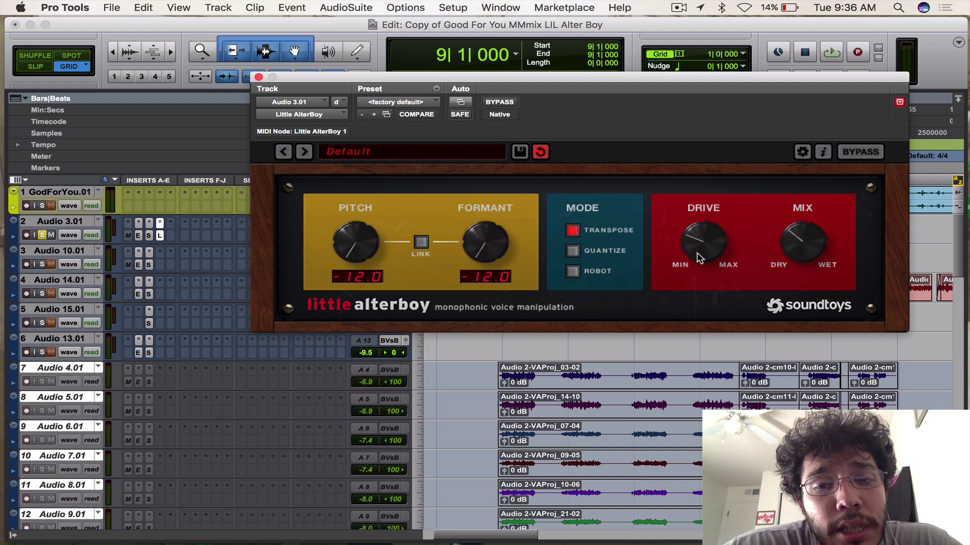
Replay the vocal from bar 9 in Transpose mode while raising Pitch to -5.0 and Formant to about -0.8
{"action": "key", "text": "space"}
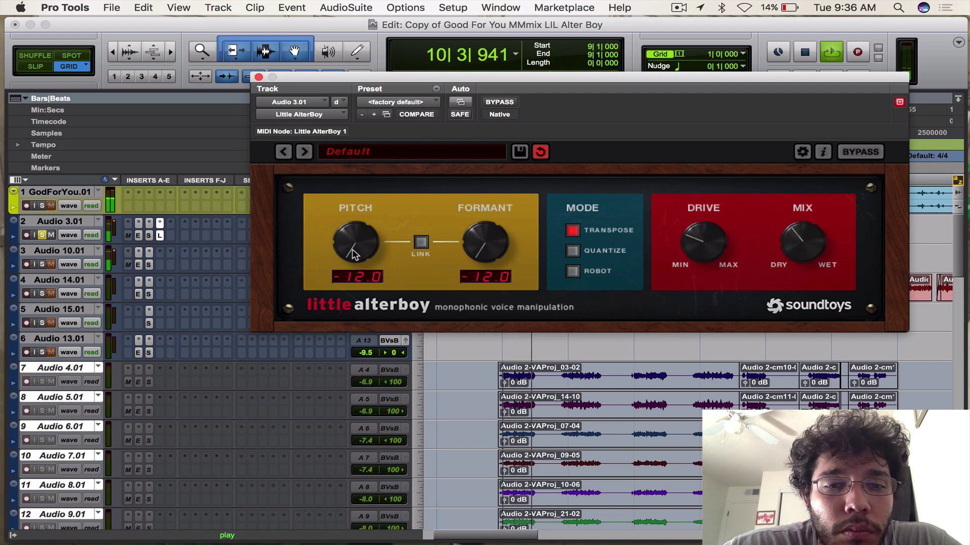
{"action": "left_click_drag", "start_coordinate": [357, 255], "coordinate": [356, 212]}
{"action": "left_click_drag", "start_coordinate": [459, 240], "coordinate": [486, 195]}
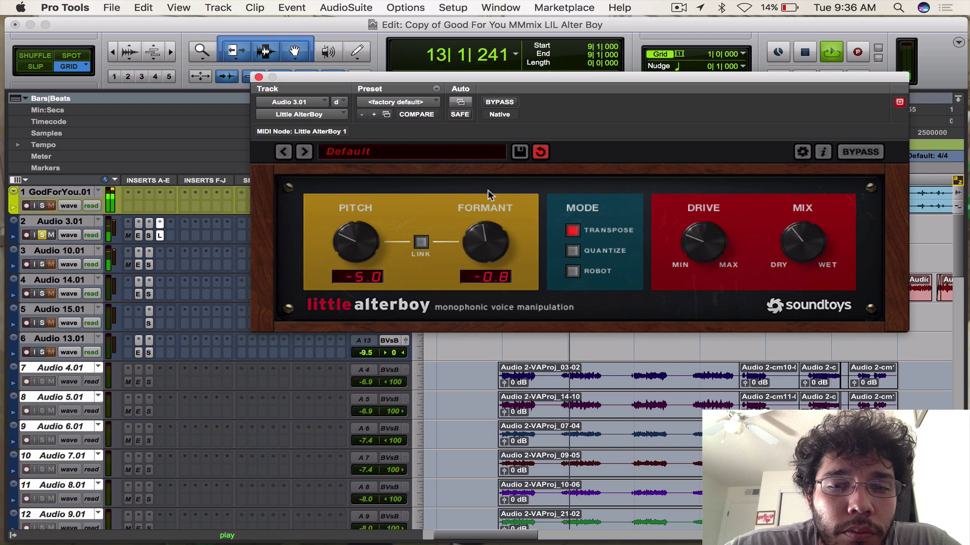
Audition Quantize mode with Pitch raised to 5.0 and Formant to 2.6, lower Pitch to 1.0 and further, and stop playback
{"action": "left_click", "coordinate": [573, 251]}
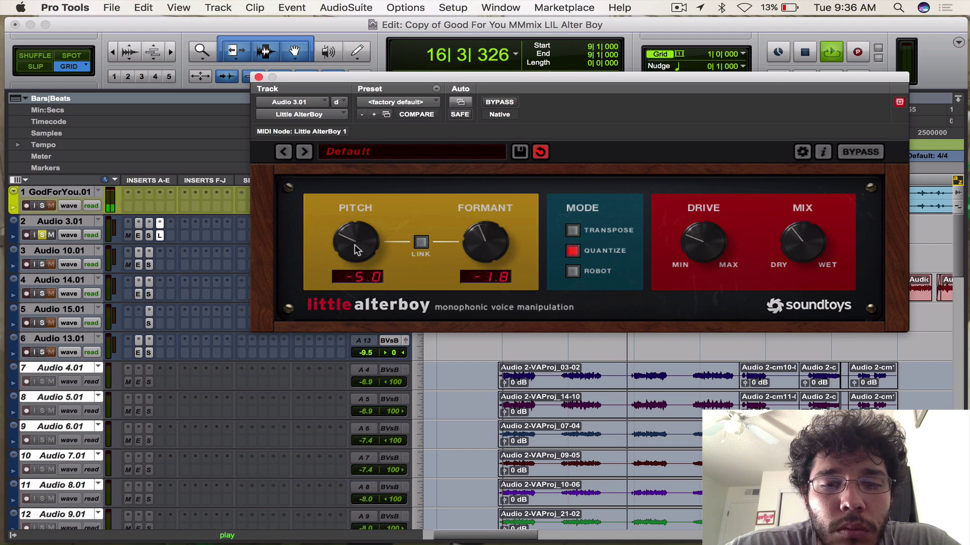
{"action": "left_click_drag", "start_coordinate": [368, 249], "coordinate": [377, 193]}
{"action": "left_click_drag", "start_coordinate": [501, 245], "coordinate": [503, 219]}
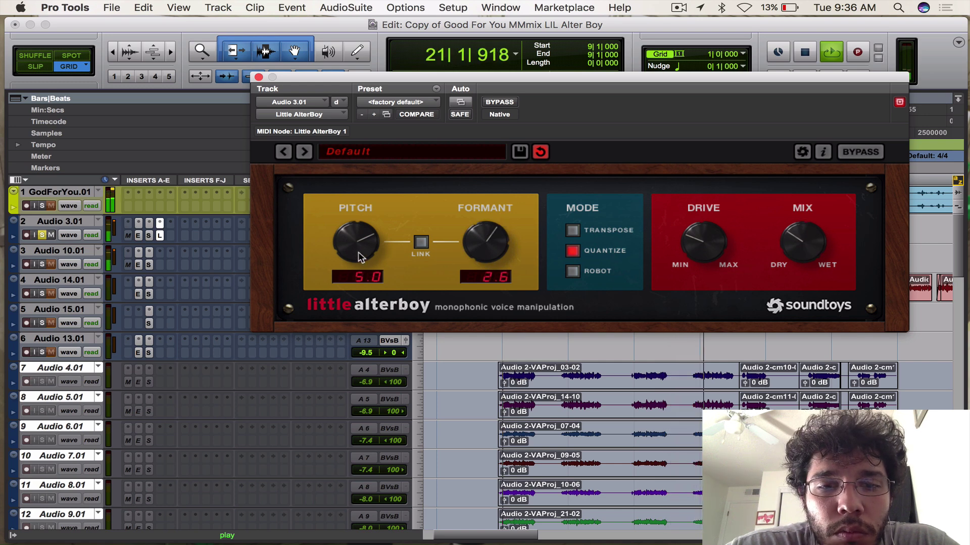
{"action": "left_click_drag", "start_coordinate": [359, 251], "coordinate": [361, 279]}
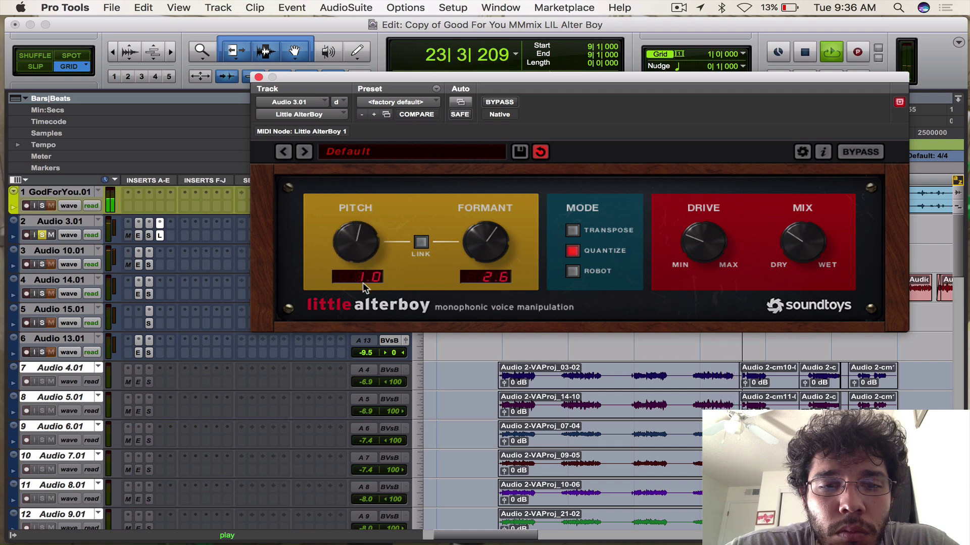
{"action": "left_click_drag", "start_coordinate": [366, 245], "coordinate": [367, 263]}
{"action": "key", "text": "space"}
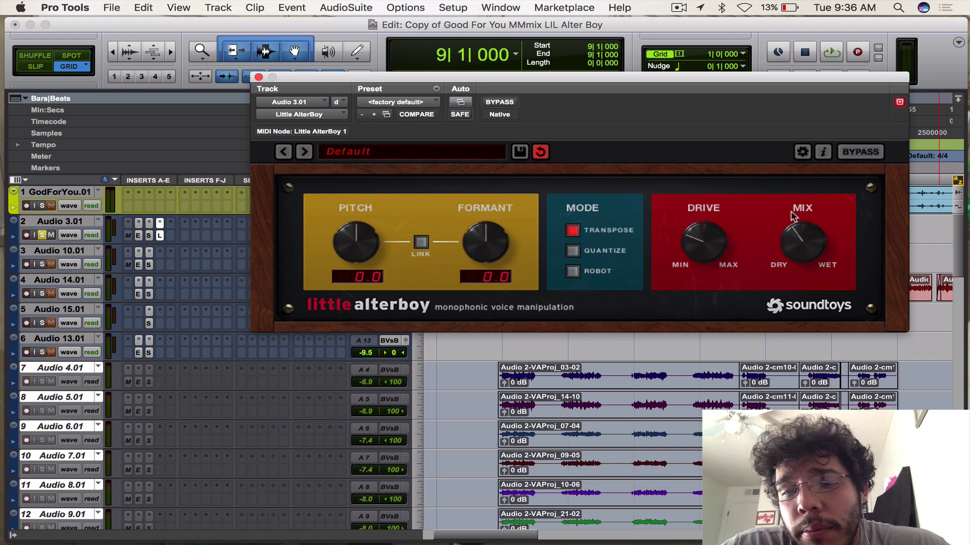
Raise Drive to about three quarters, play from bar 9 while turning Mix toward dry, fine-tune Drive, and stop playback
{"action": "left_click_drag", "start_coordinate": [740, 245], "coordinate": [716, 250]}
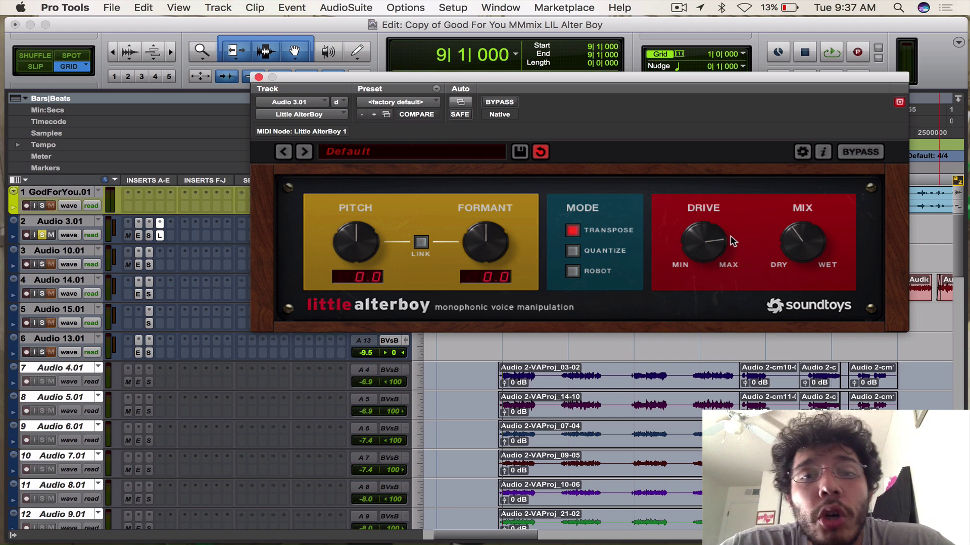
{"action": "left_click_drag", "start_coordinate": [733, 242], "coordinate": [712, 235]}
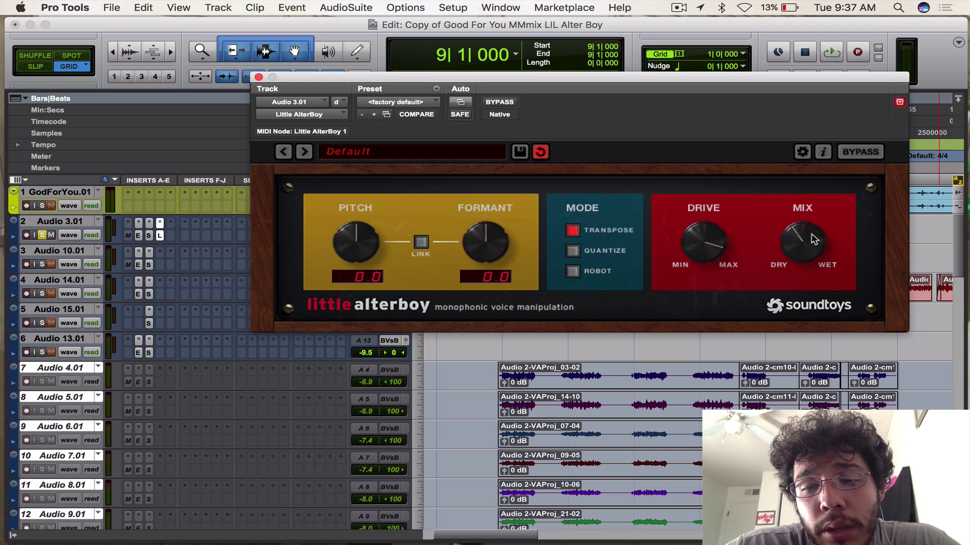
{"action": "key", "text": "space"}
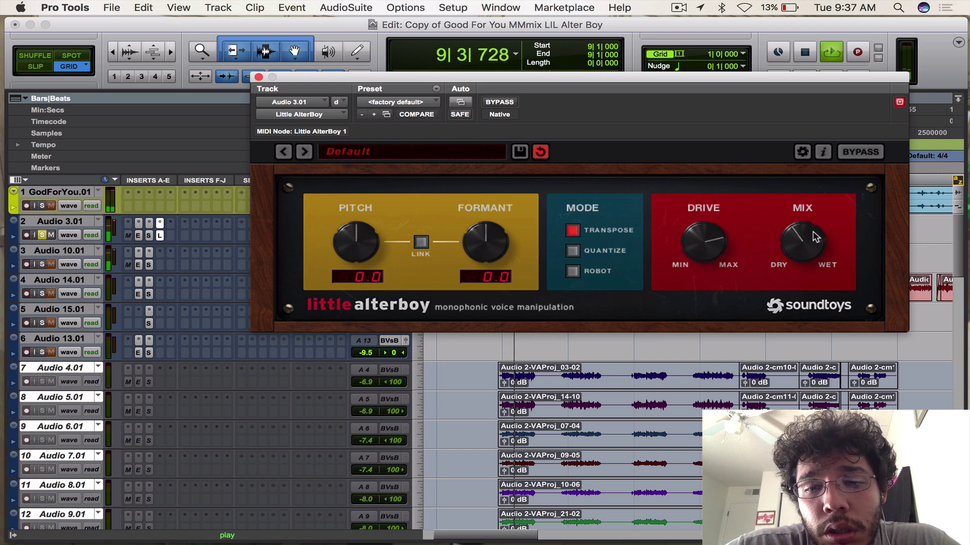
{"action": "left_click_drag", "start_coordinate": [806, 259], "coordinate": [804, 359]}
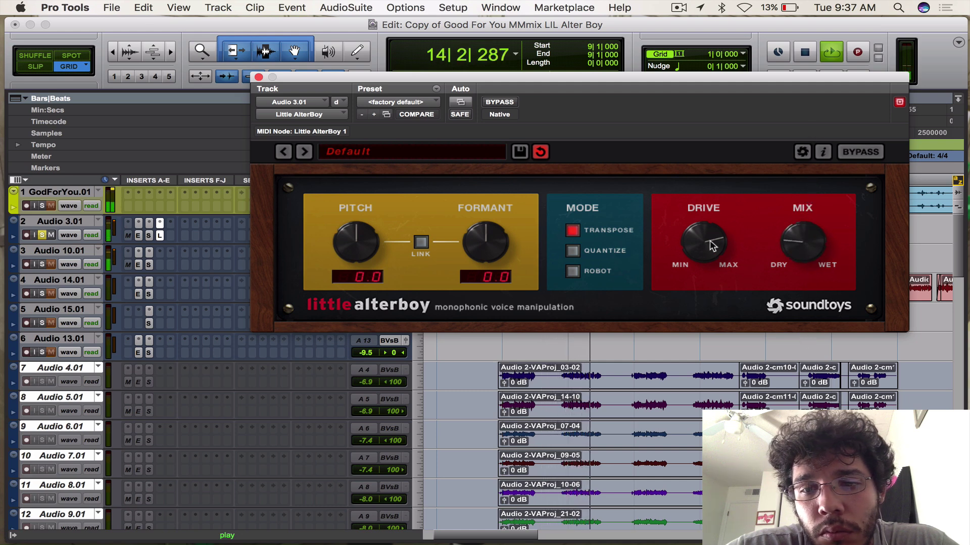
{"action": "left_click_drag", "start_coordinate": [714, 251], "coordinate": [714, 256]}
{"action": "key", "text": "space"}
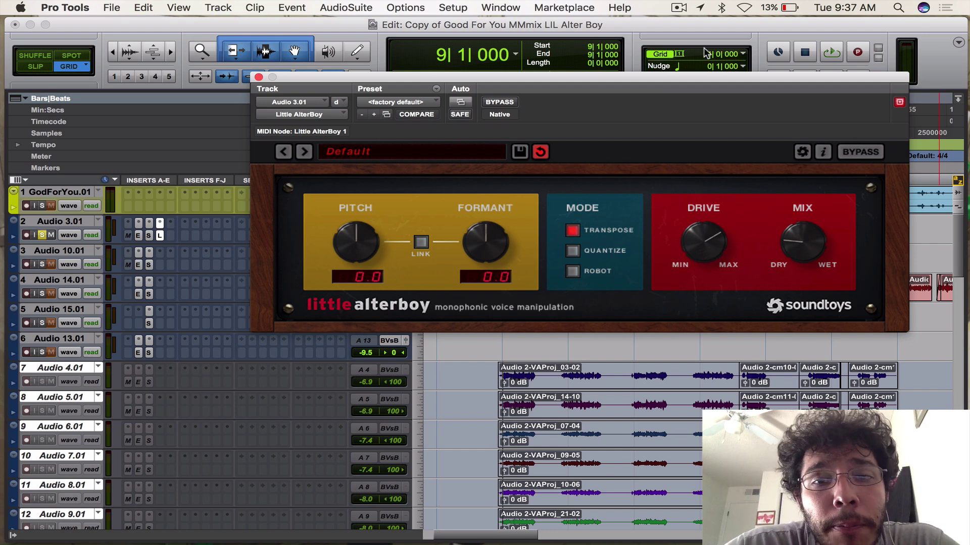
Close the Little AlterBoy window, turn off solo on the Audio 3.01 track, and play the full mix from bar 9
{"action": "left_click_drag", "start_coordinate": [672, 78], "coordinate": [570, 22]}
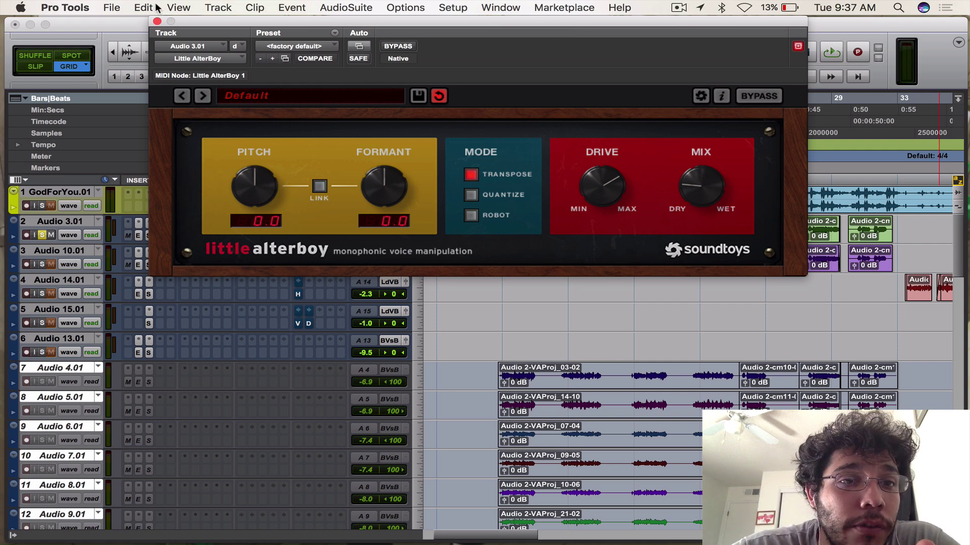
{"action": "left_click", "coordinate": [157, 21]}
{"action": "left_click", "coordinate": [42, 235]}
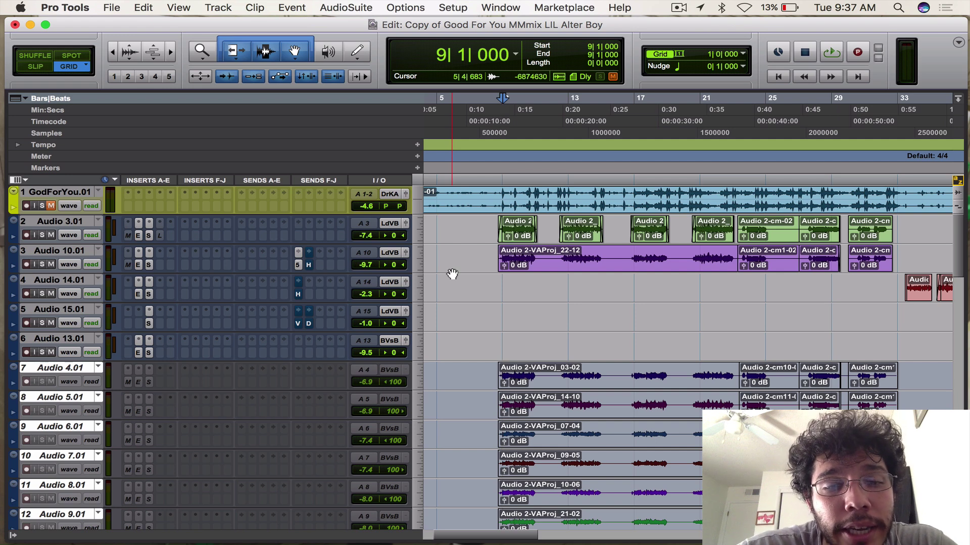
{"action": "key", "text": "space"}
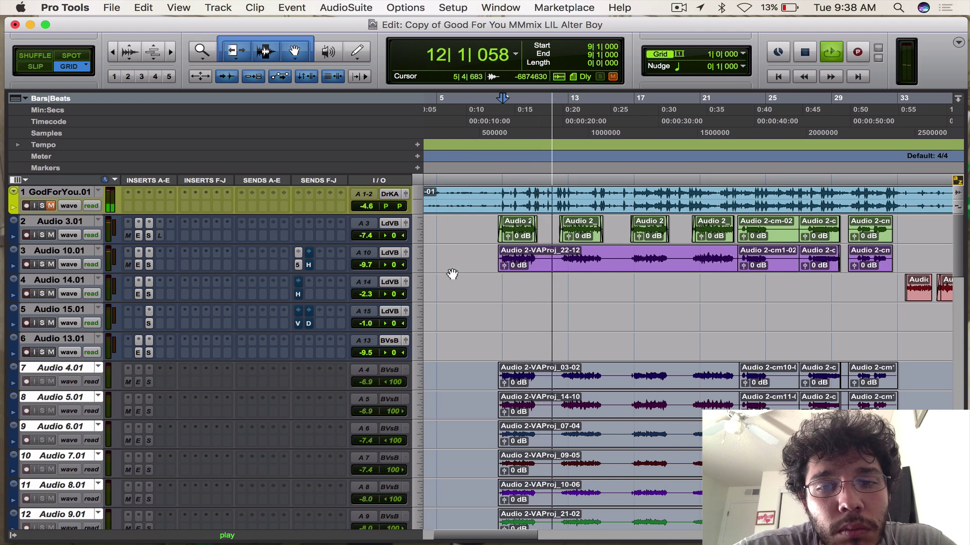
Unmute the GodForYou.01 track, replay the full mix from bar 9, and stop playback
{"action": "key", "text": "space"}
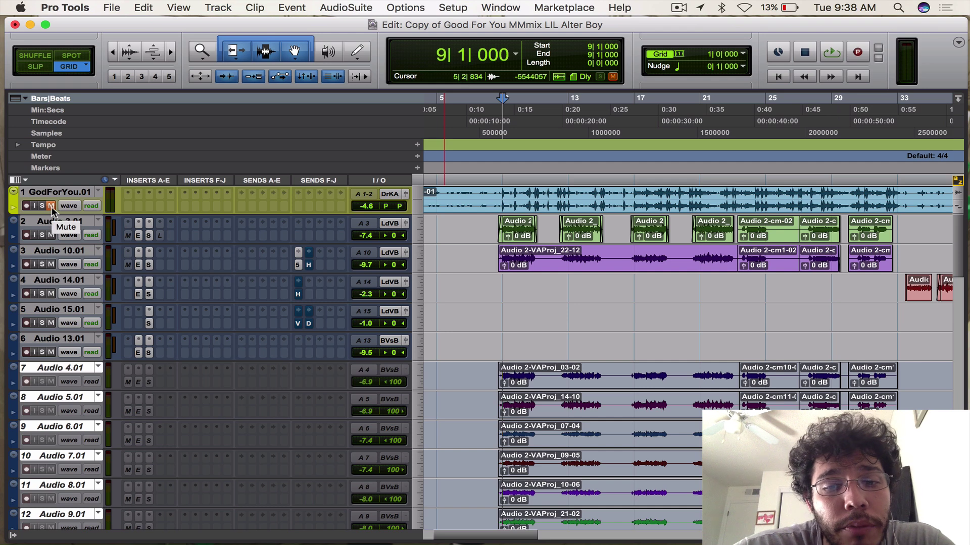
{"action": "key", "text": "space"}
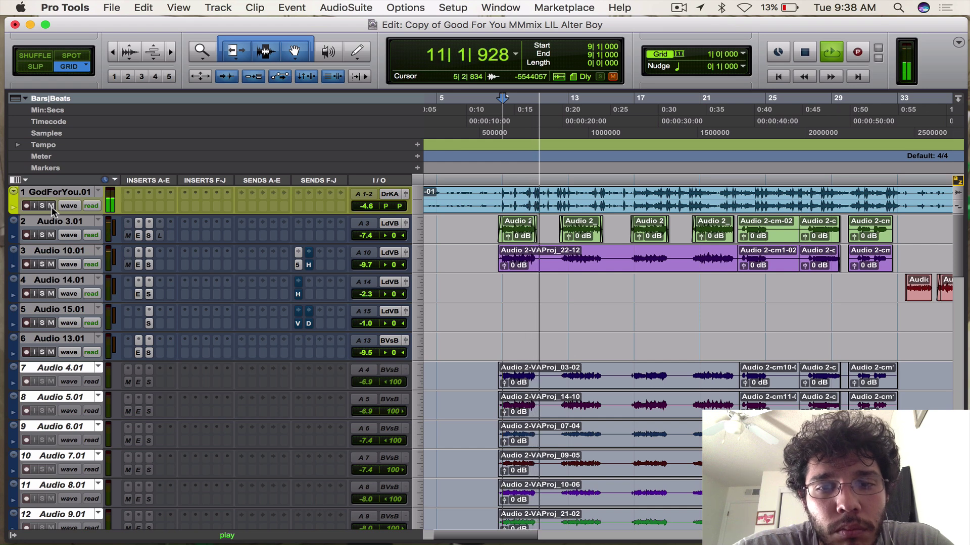
{"action": "key", "text": "space"}
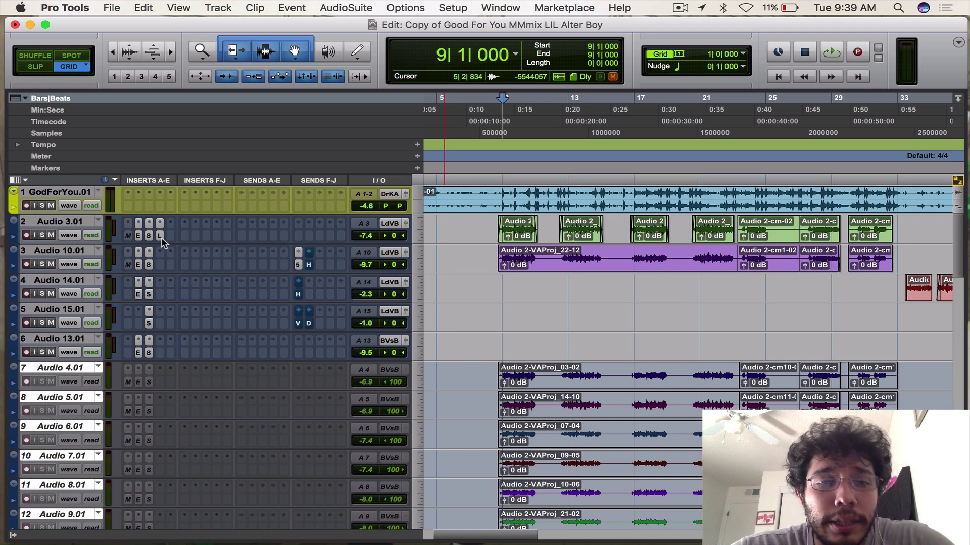
Open Little AlterBoy on Audio 3.01 and set Robot mode, Drive to about a quarter, Pitch to 0.0 and Mix fully wet
{"action": "key", "text": "ctrl+alt+super+w"}
{"action": "left_click", "coordinate": [483, 194]}
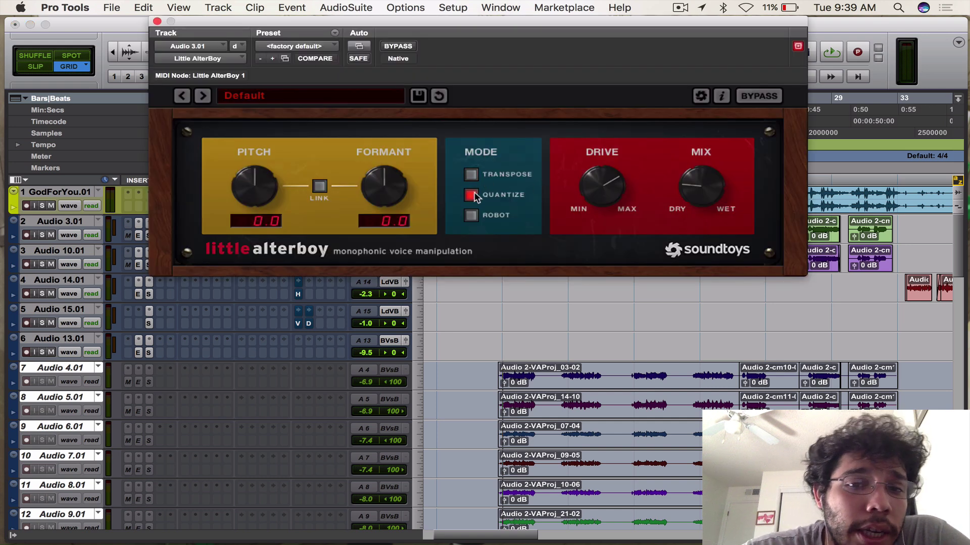
{"action": "left_click_drag", "start_coordinate": [631, 201], "coordinate": [610, 255]}
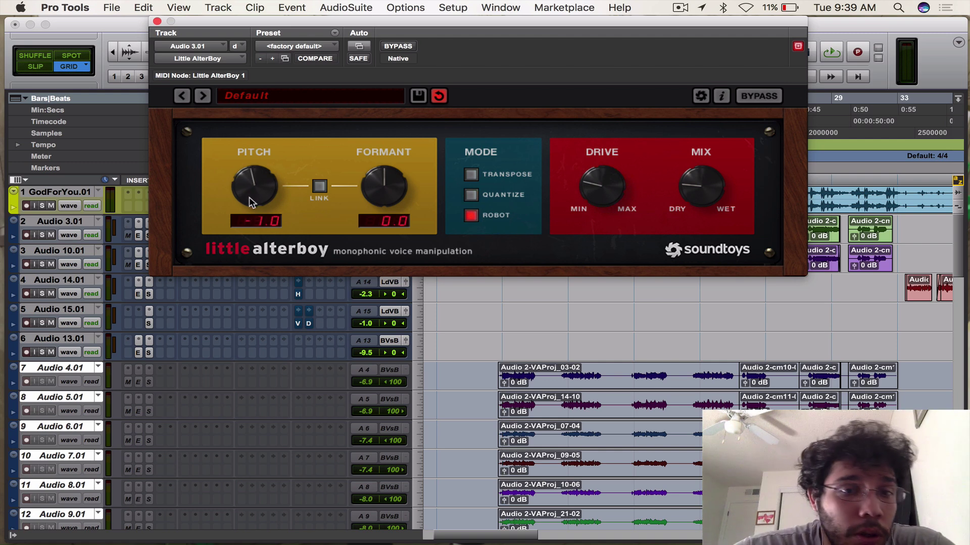
{"action": "left_click_drag", "start_coordinate": [249, 198], "coordinate": [258, 194]}
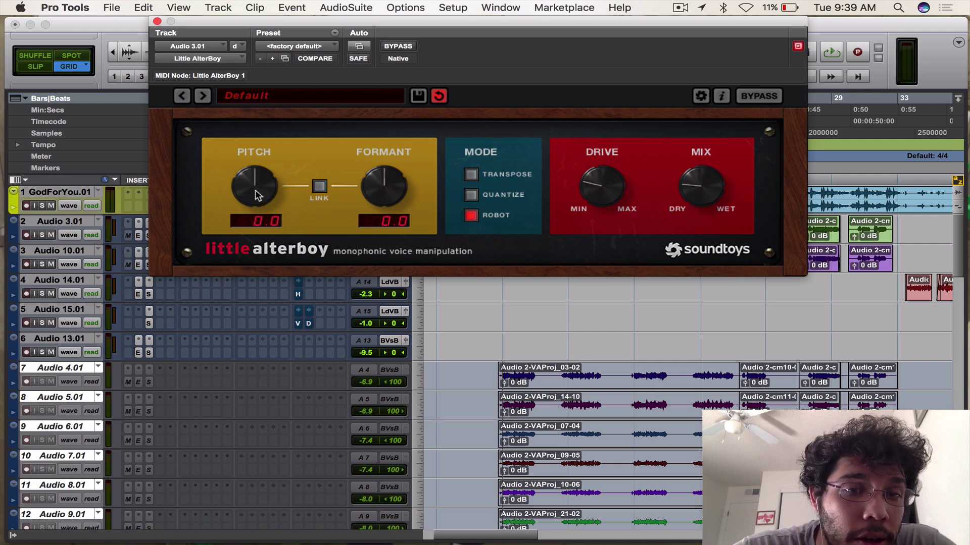
{"action": "left_click_drag", "start_coordinate": [719, 185], "coordinate": [718, 52]}
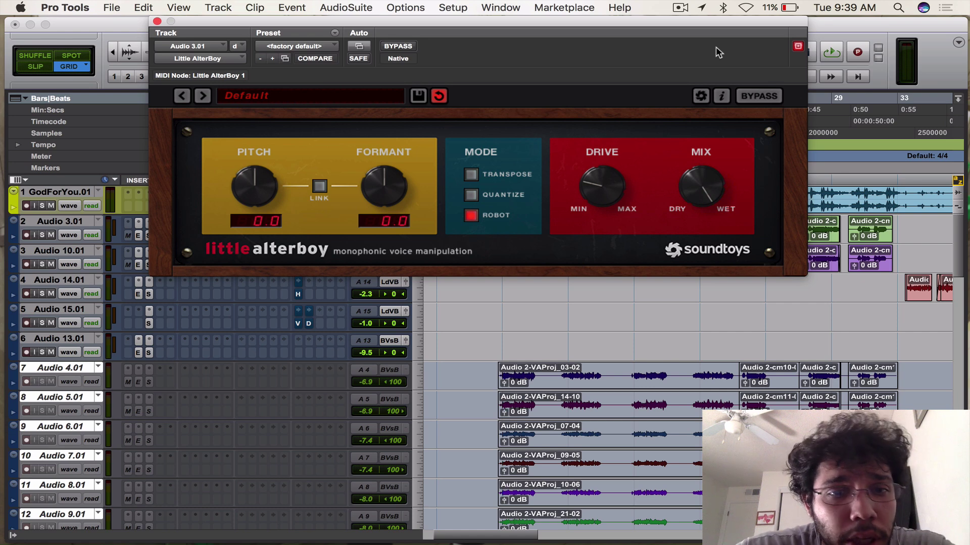